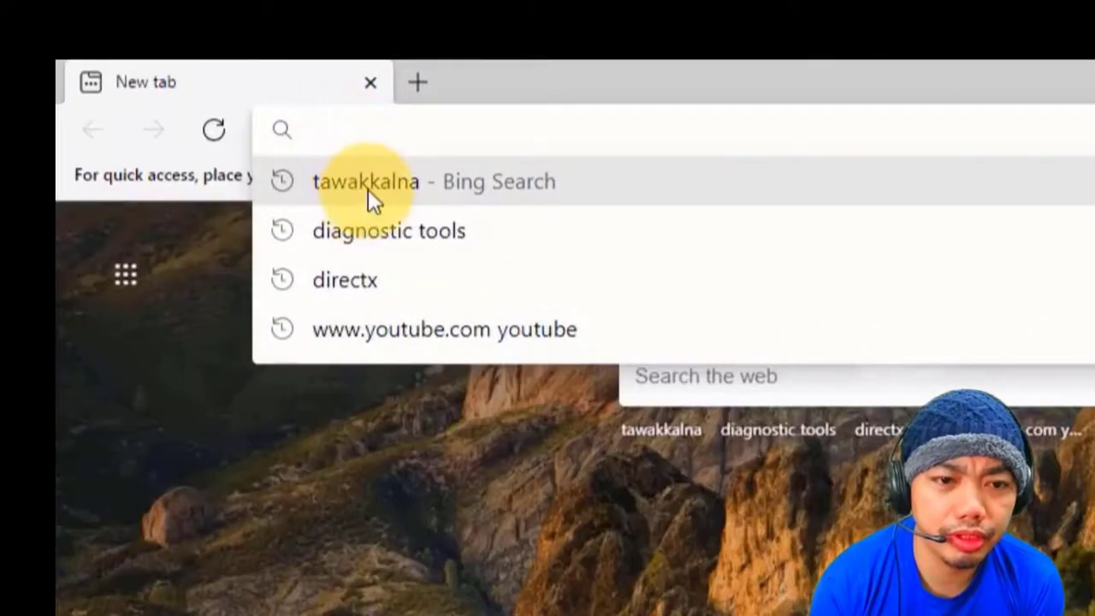
- Search Bing for tawakkalna, open the 'Tawakkalna - SDAIA' site and go to its sign-in page
click(368, 188)
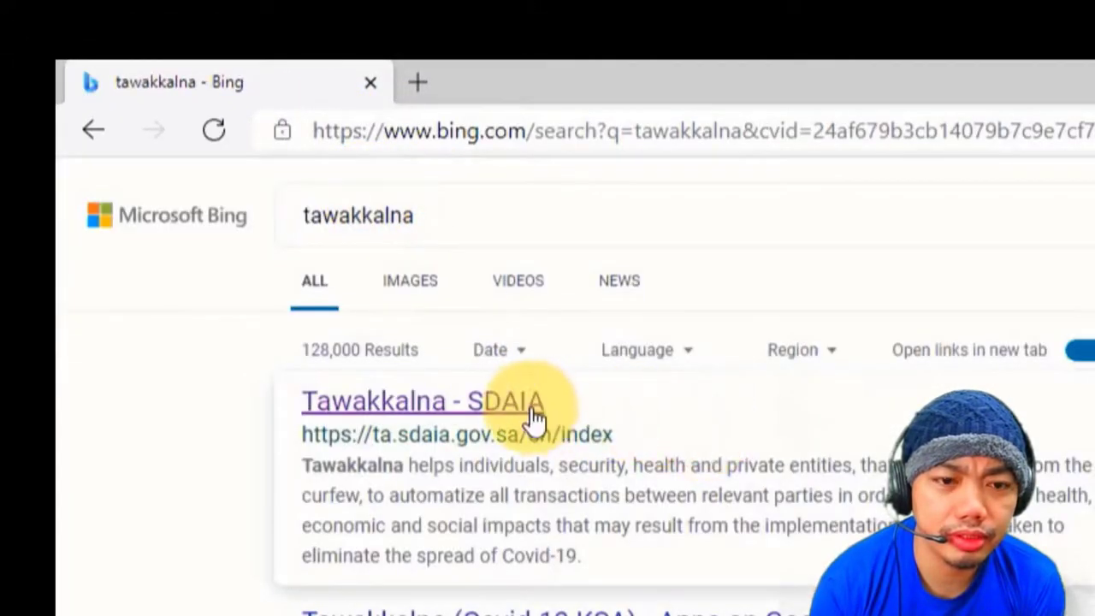
click(389, 417)
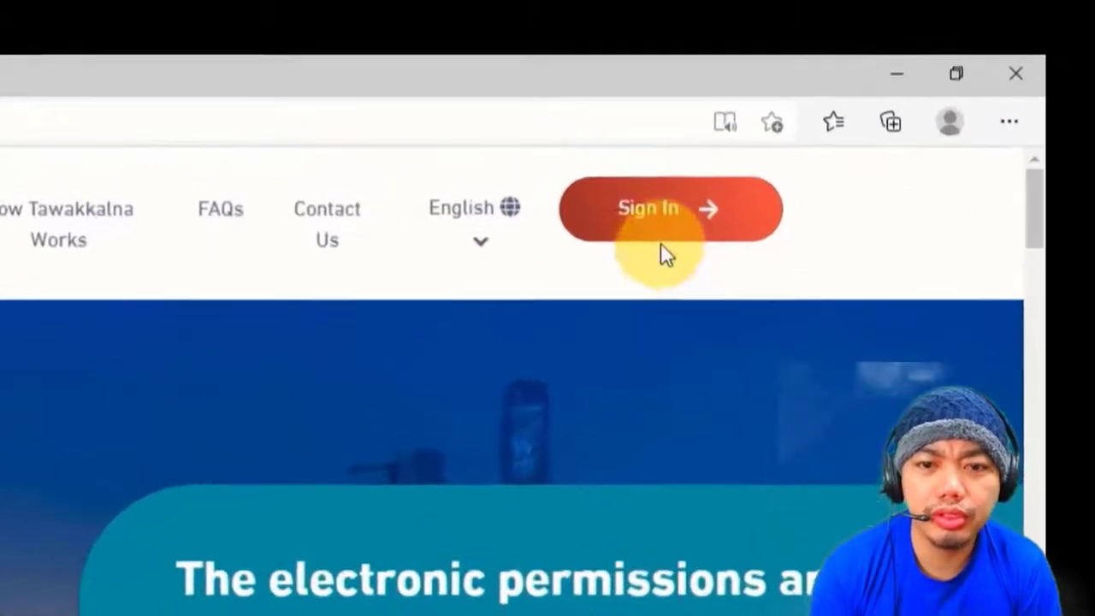
click(661, 215)
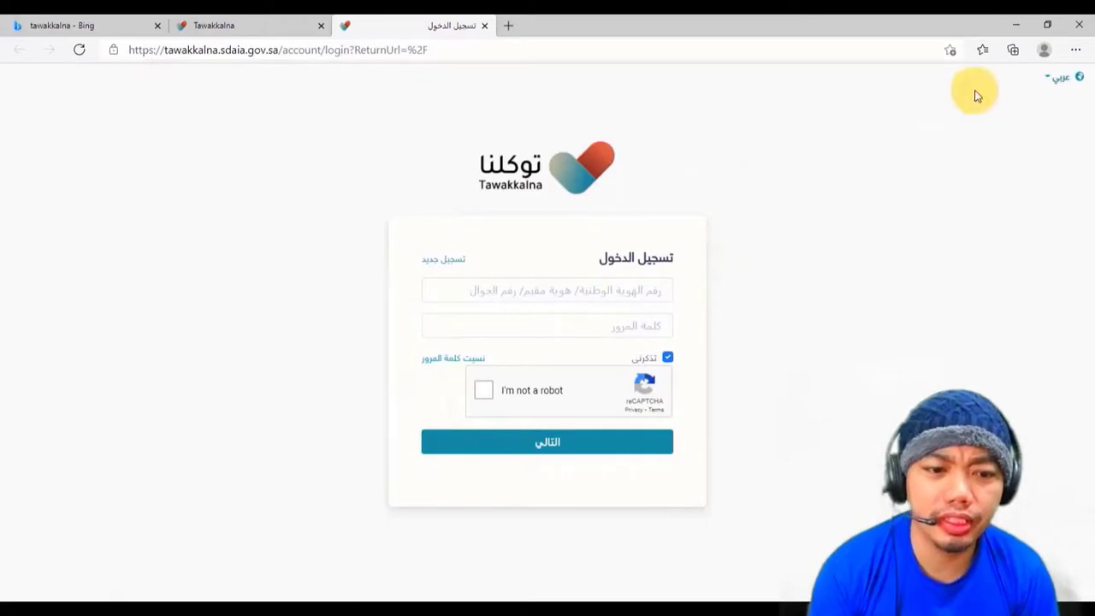
- Switch the Tawakkalna login page language from Arabic to English
click(1061, 77)
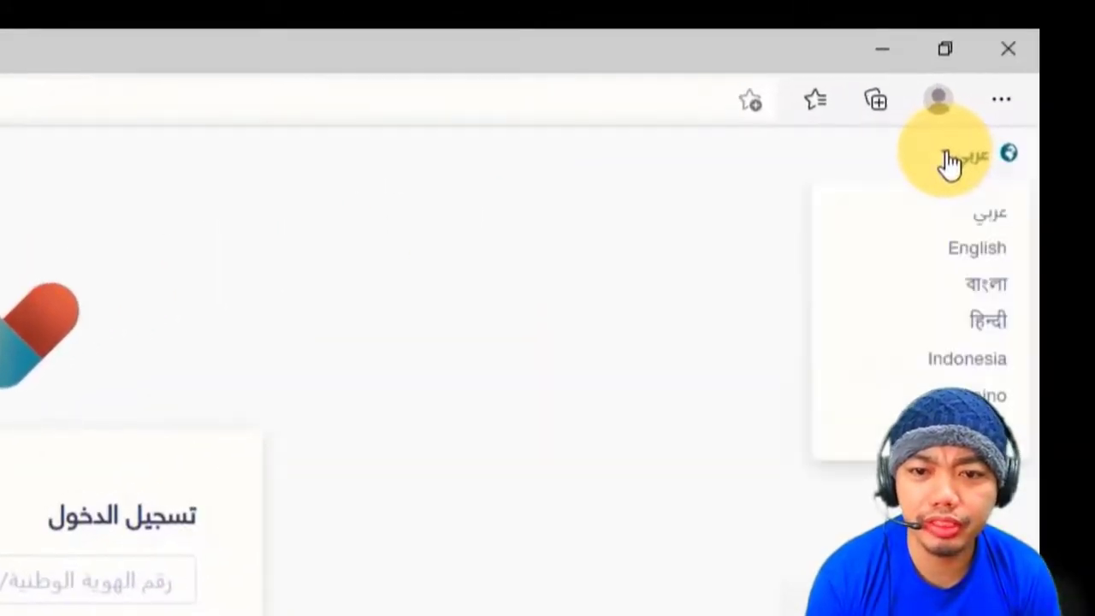
click(949, 163)
click(971, 252)
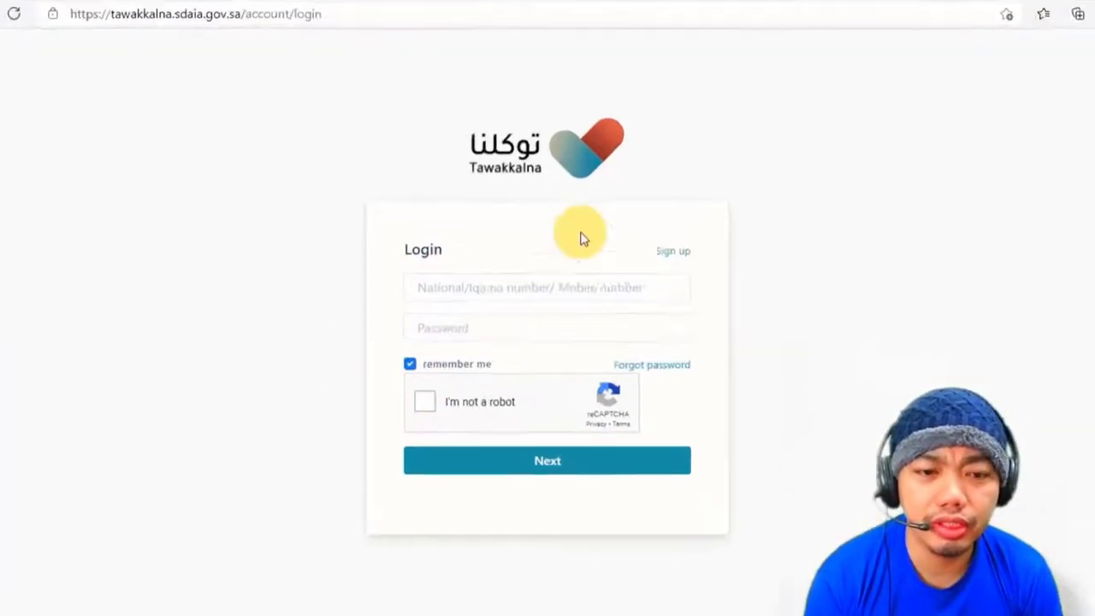
- Open the Citizen/Resident sign-up form and enter the ID number and date of birth
click(673, 251)
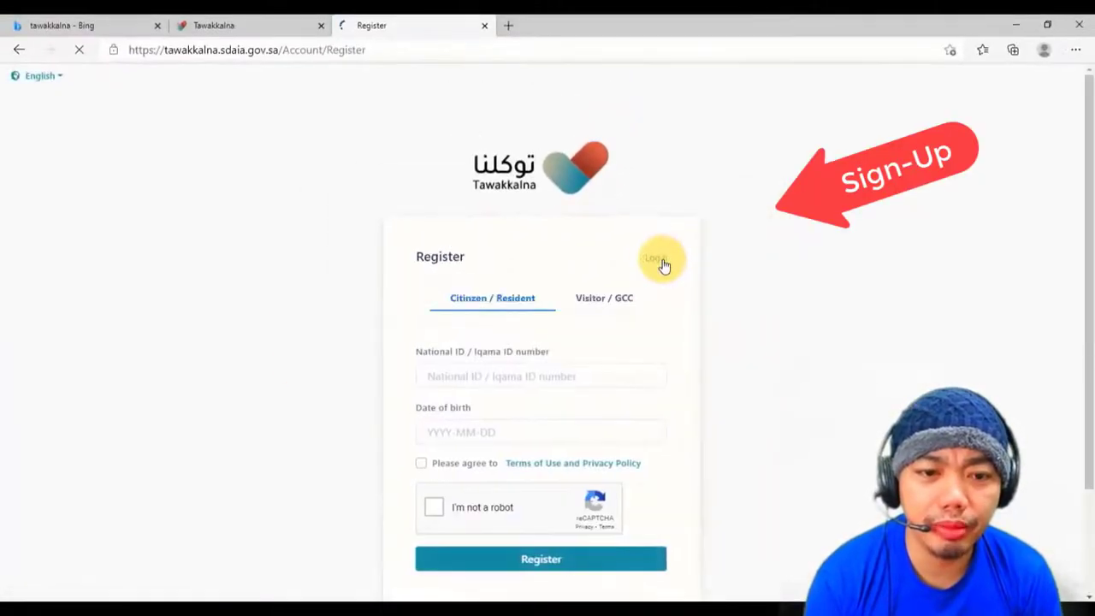
scroll(659, 262, down, 1)
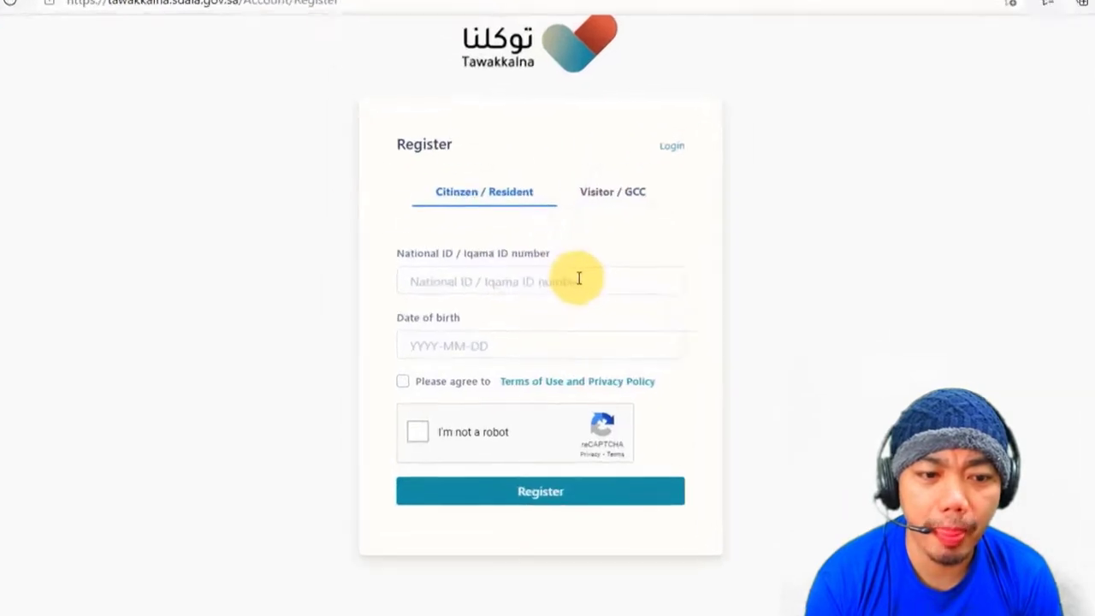
click(588, 281)
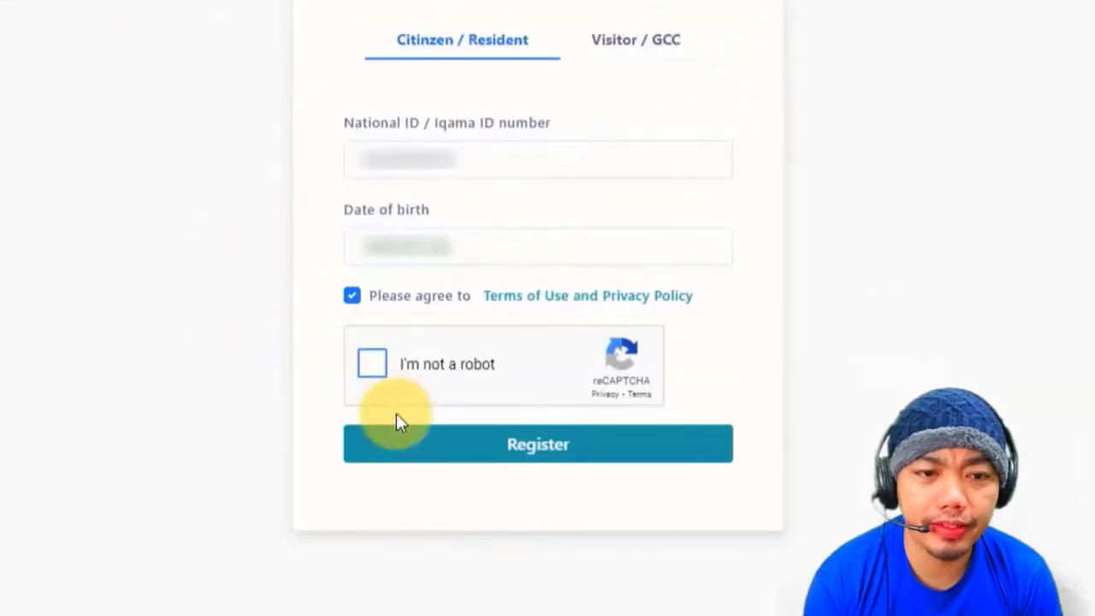
- Pass the reCAPTCHA by selecting the tractor images and verifying
click(371, 365)
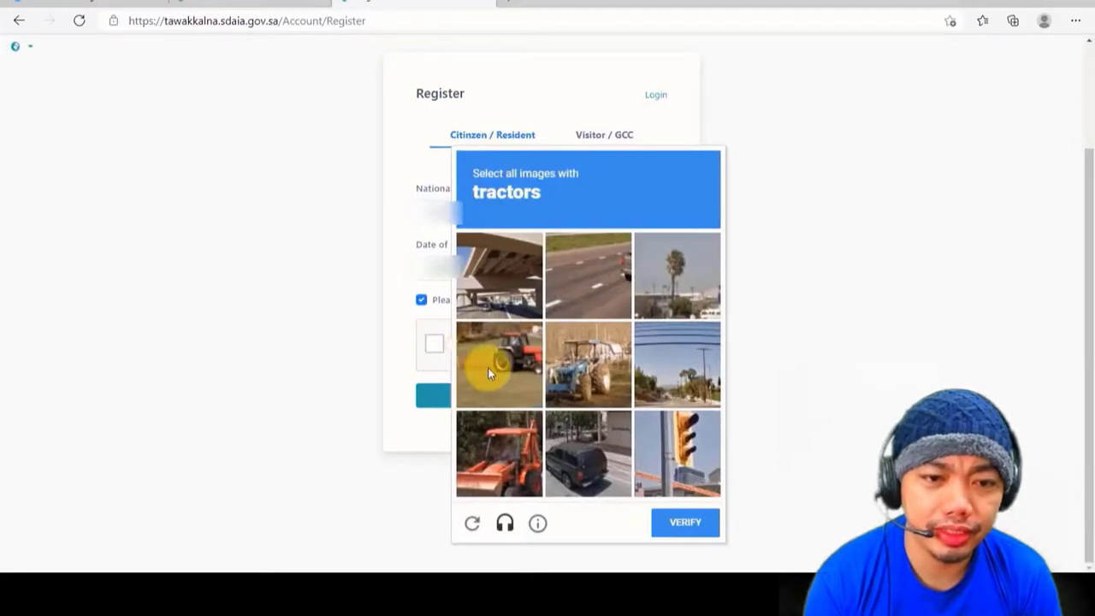
click(496, 366)
click(596, 372)
click(513, 446)
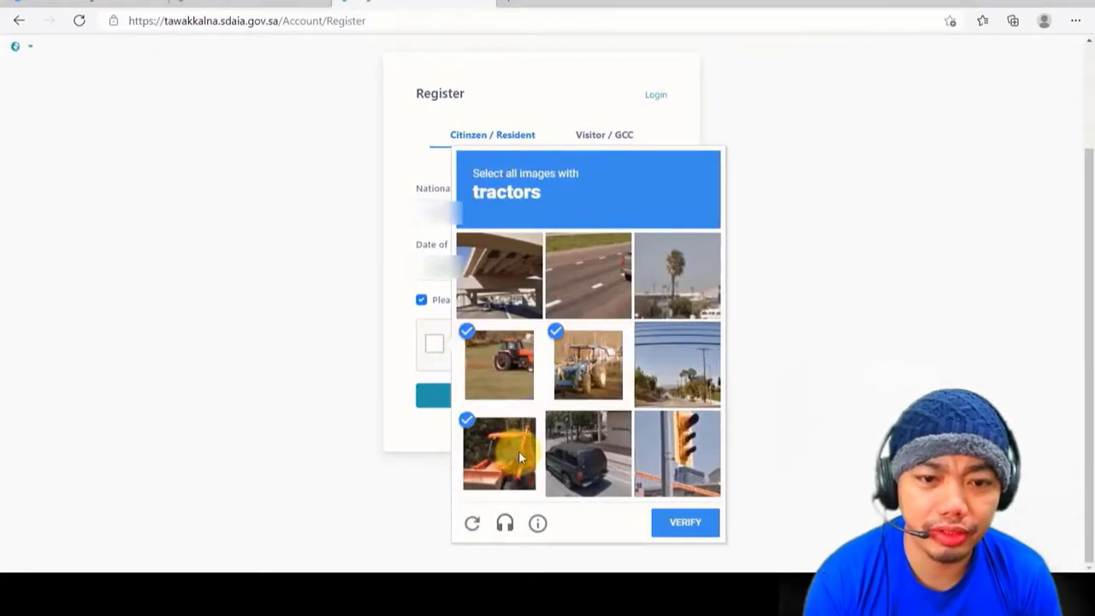
click(688, 524)
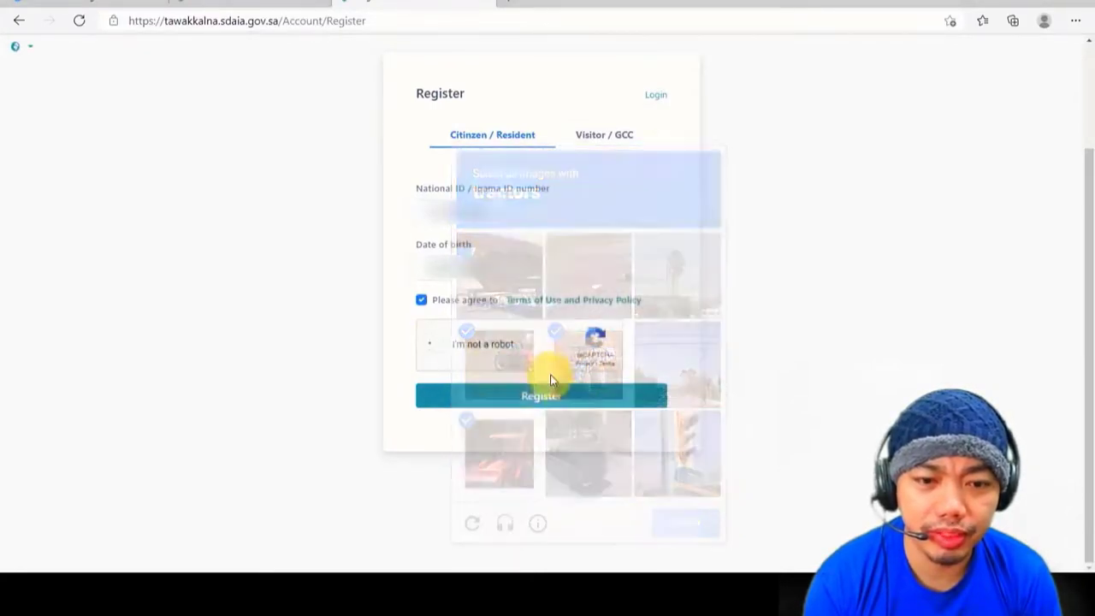
- Submit the registration and confirm it with the SMS verification code
click(552, 402)
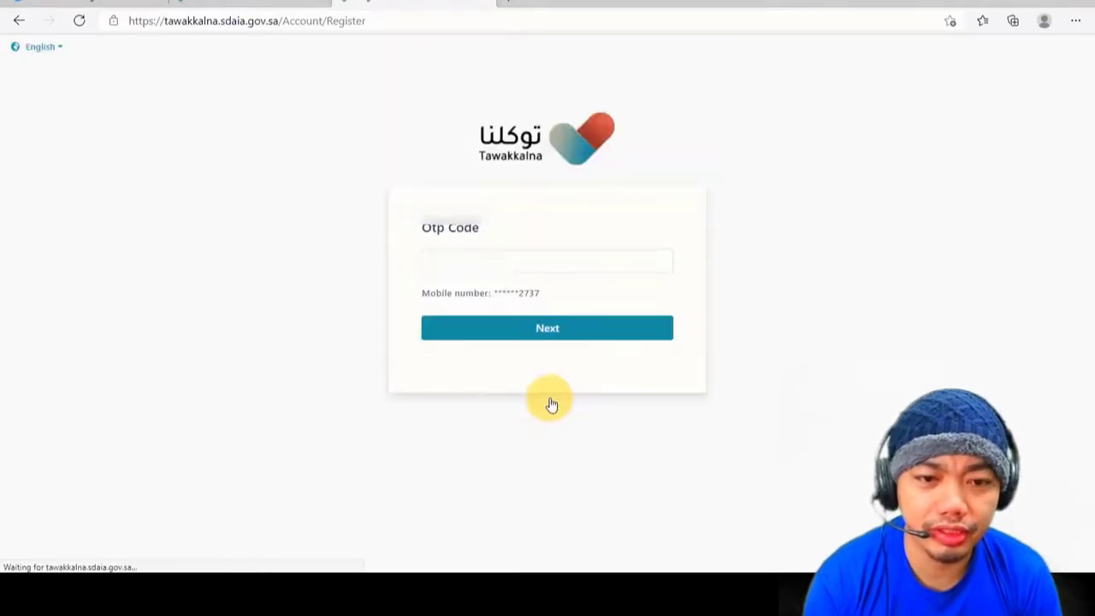
click(453, 259)
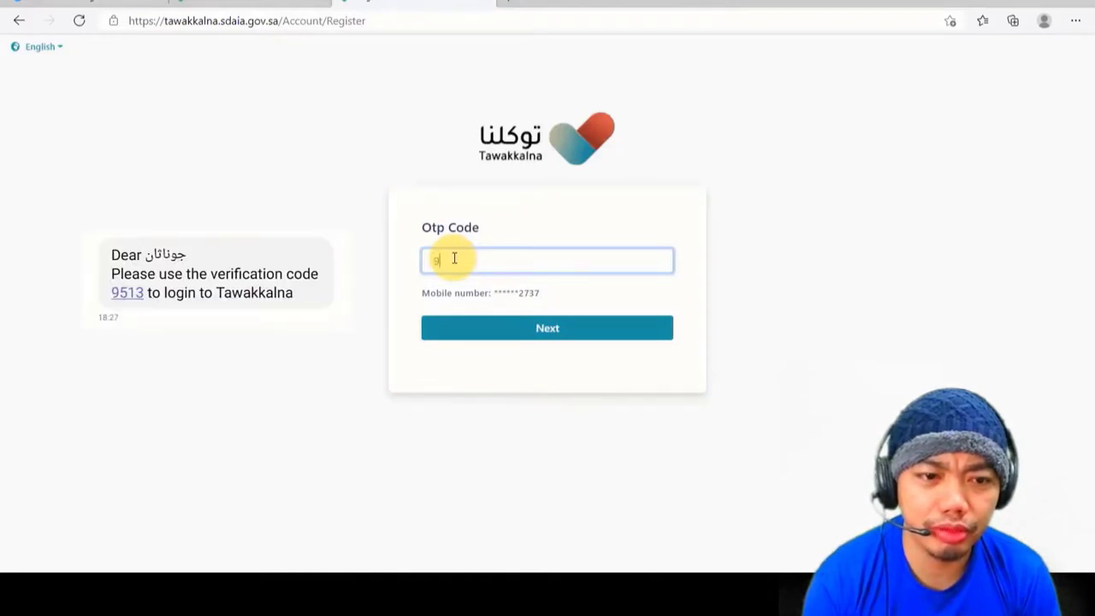
click(549, 330)
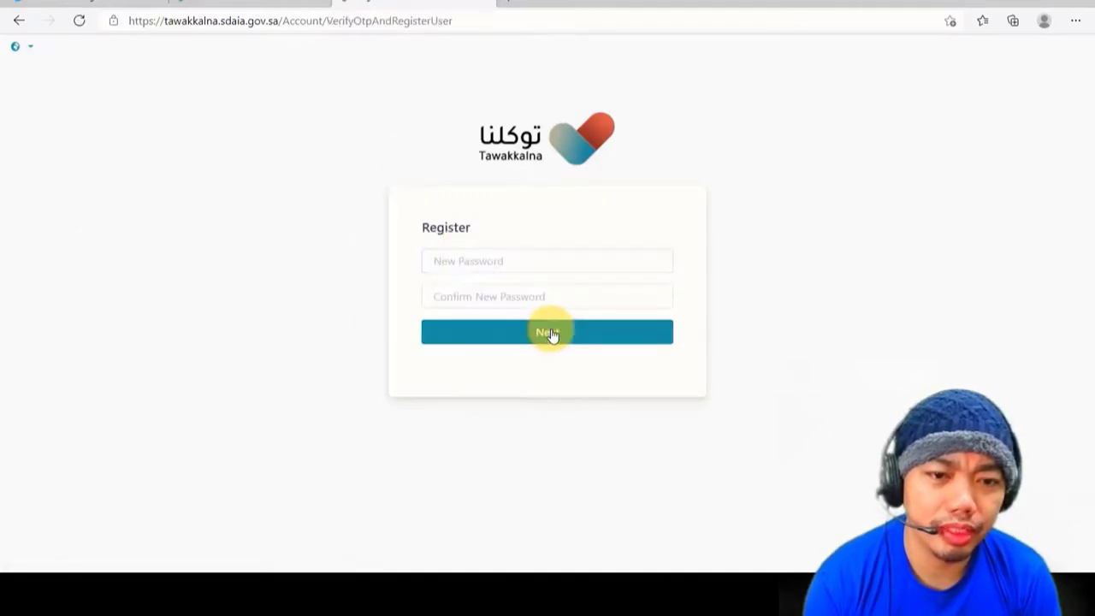
- Create the 8-character account password, enter it twice and submit
click(545, 259)
text(T)
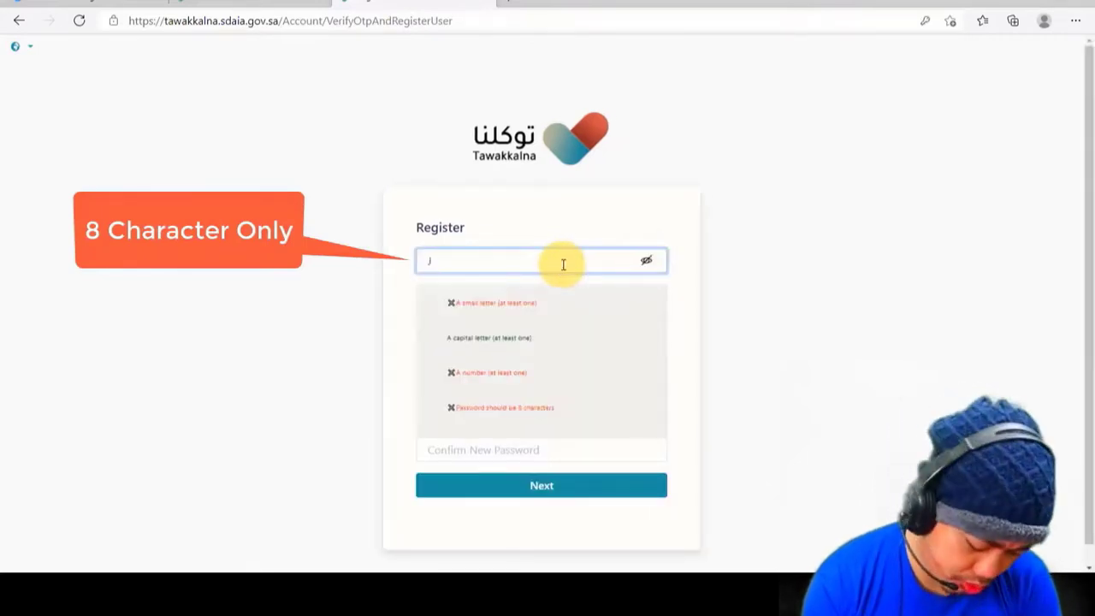
key(BackSpace)
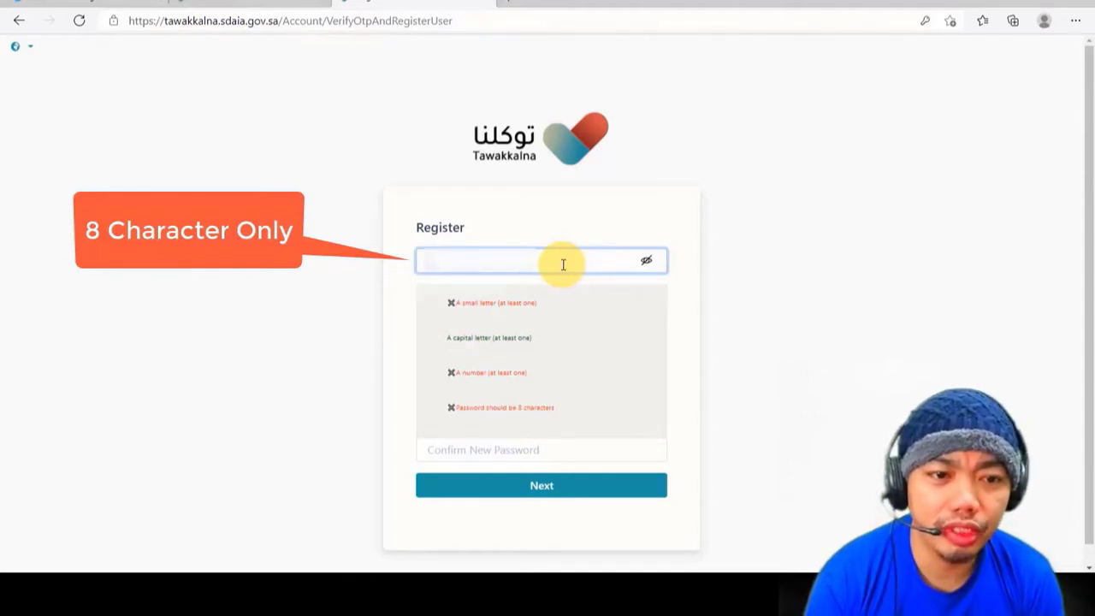
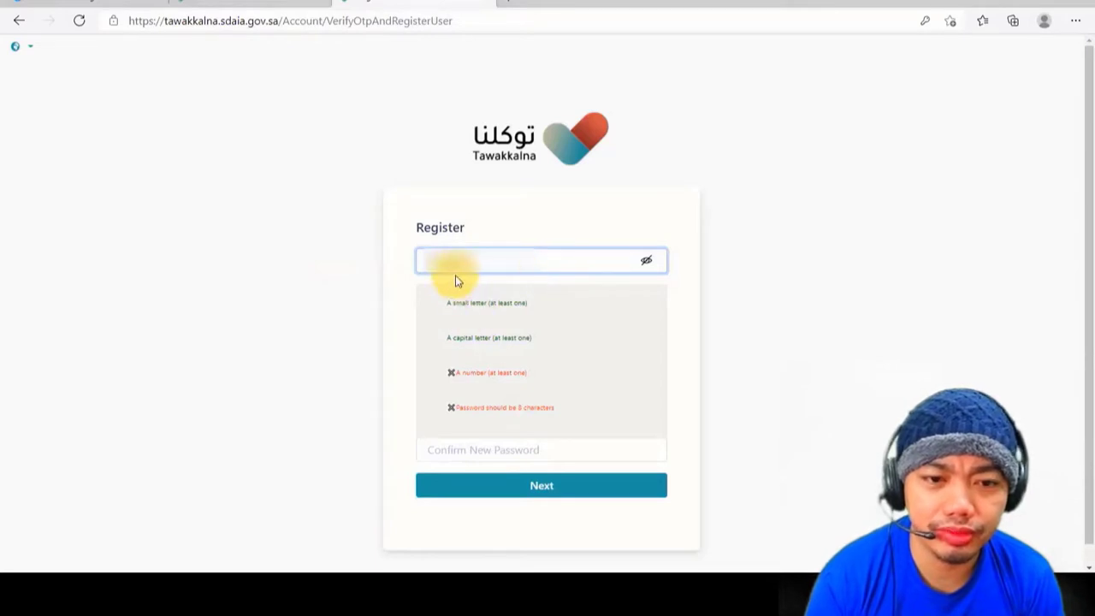
click(486, 450)
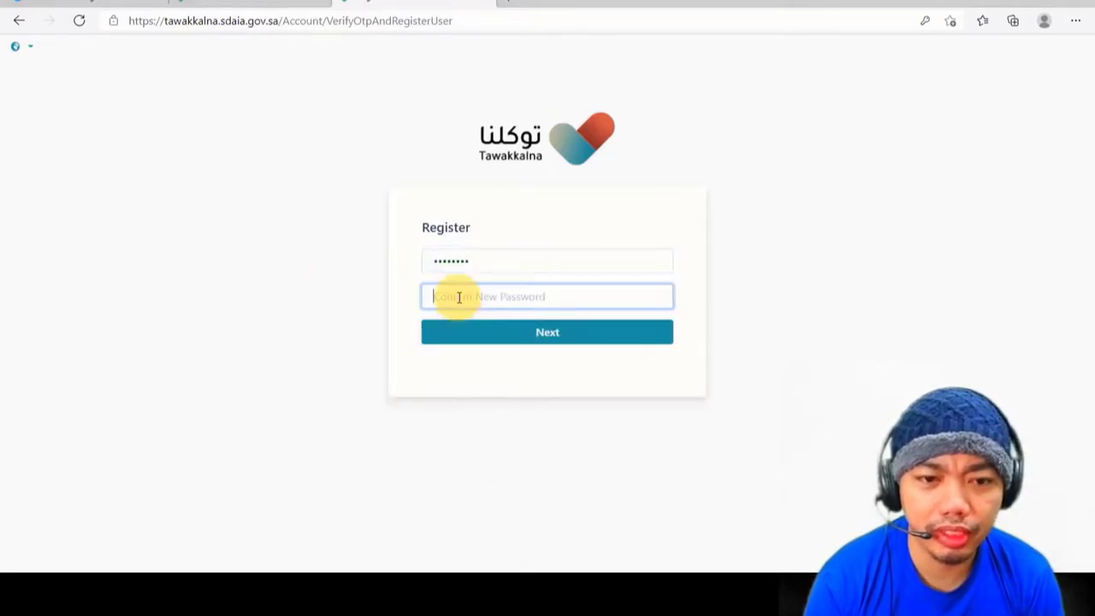
text(t)
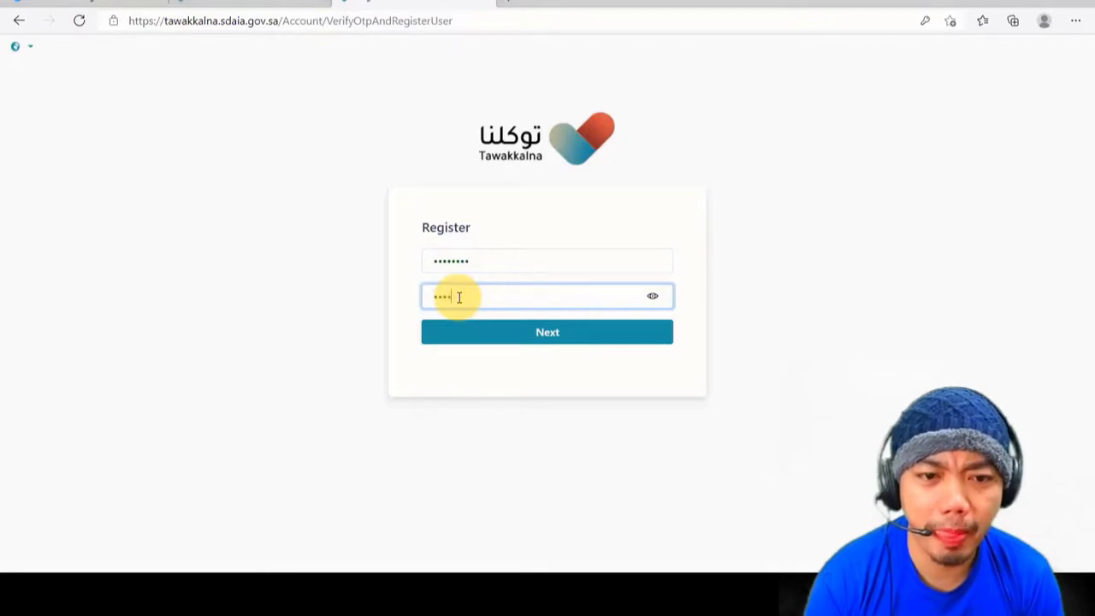
text(1)
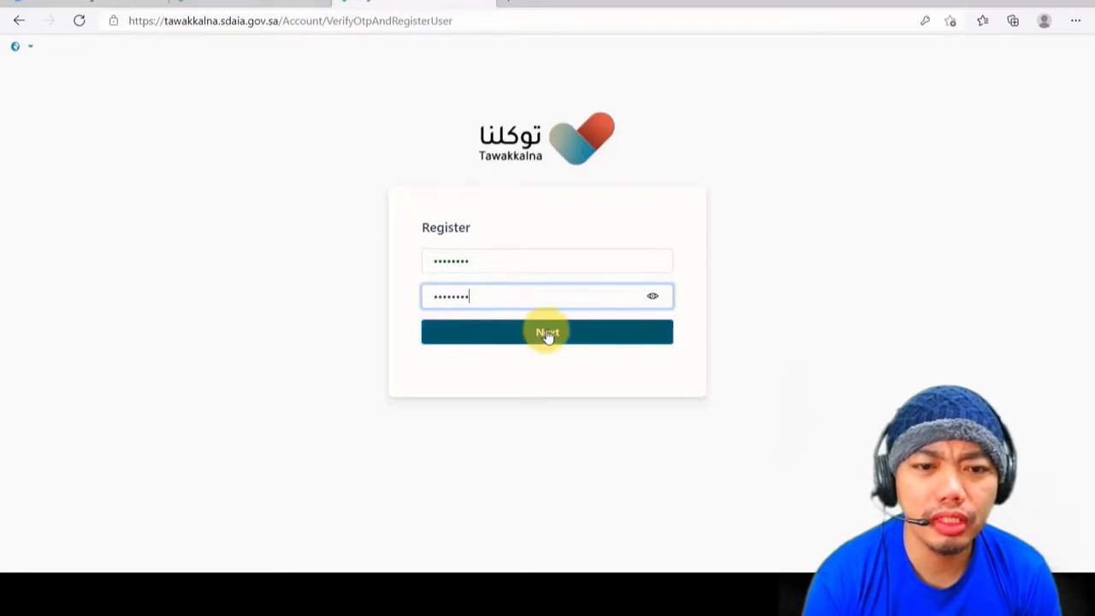
click(547, 333)
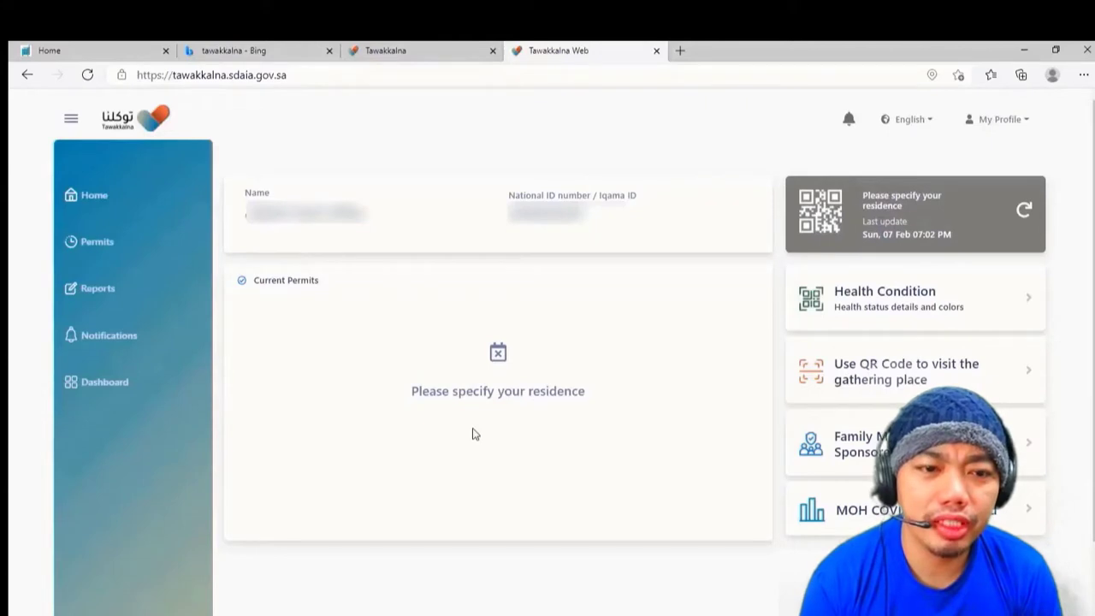
- Open My Profile to the residence-location map and dismiss the Google Maps warning
click(88, 74)
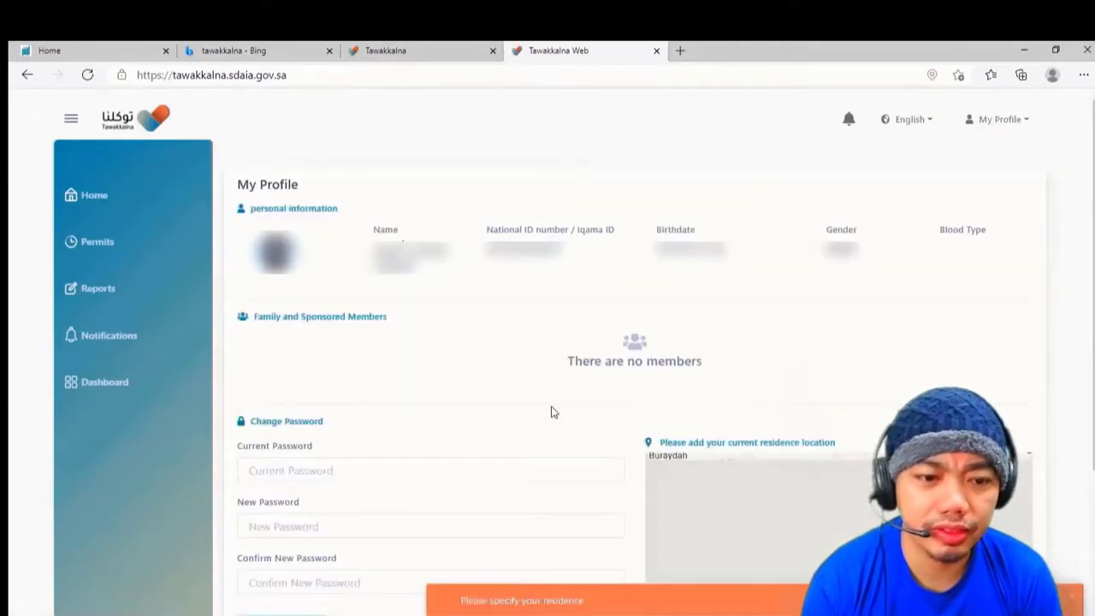
scroll(552, 412, down, 2)
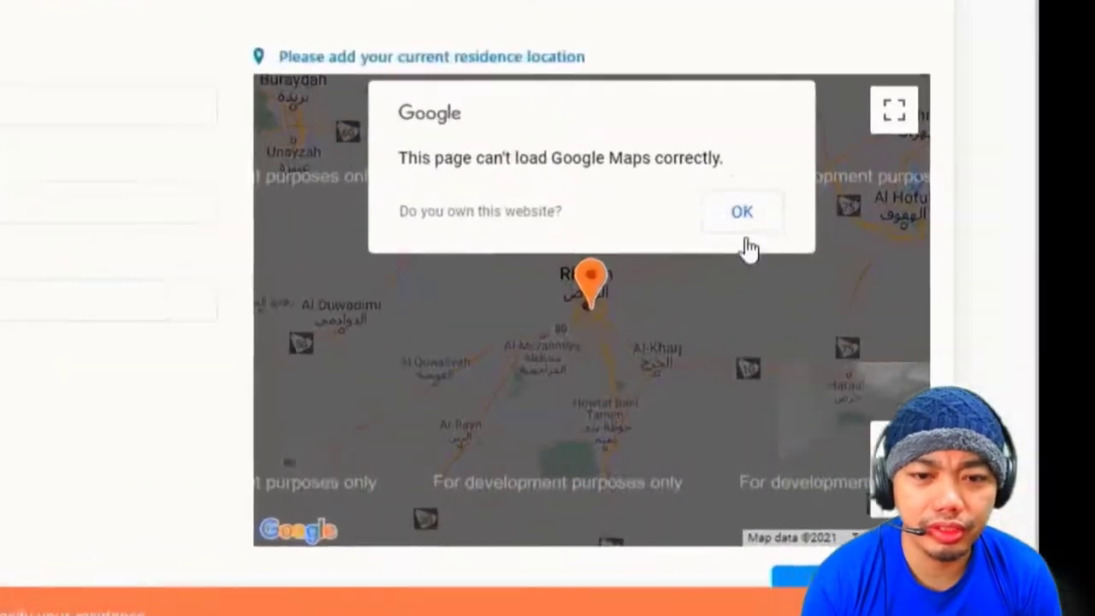
click(741, 213)
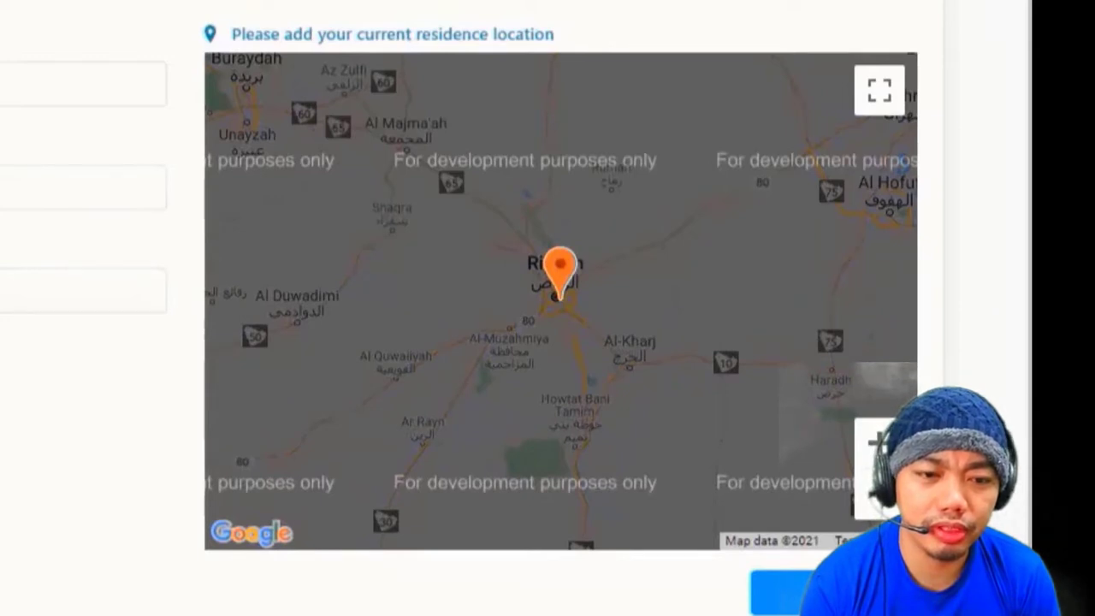
- Pan and zoom the residence map from Riyadh north-west to Turaif
scroll(672, 545, down, 1)
scroll(672, 545, up, 2)
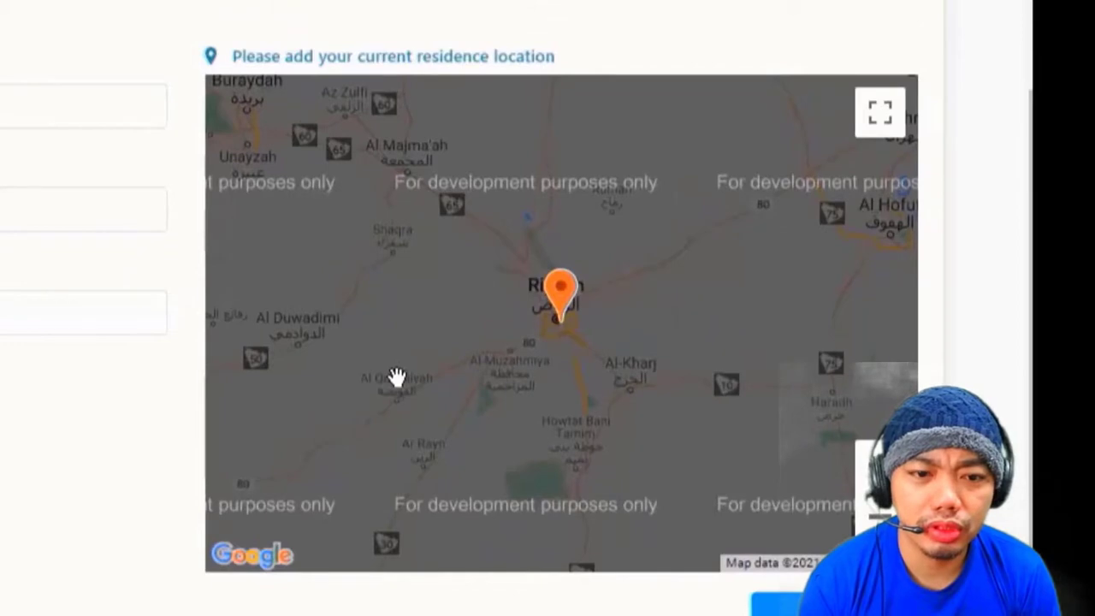
scroll(398, 380, up, 2)
scroll(398, 380, down, 2)
scroll(579, 422, up, 2)
drag(579, 423, 706, 611)
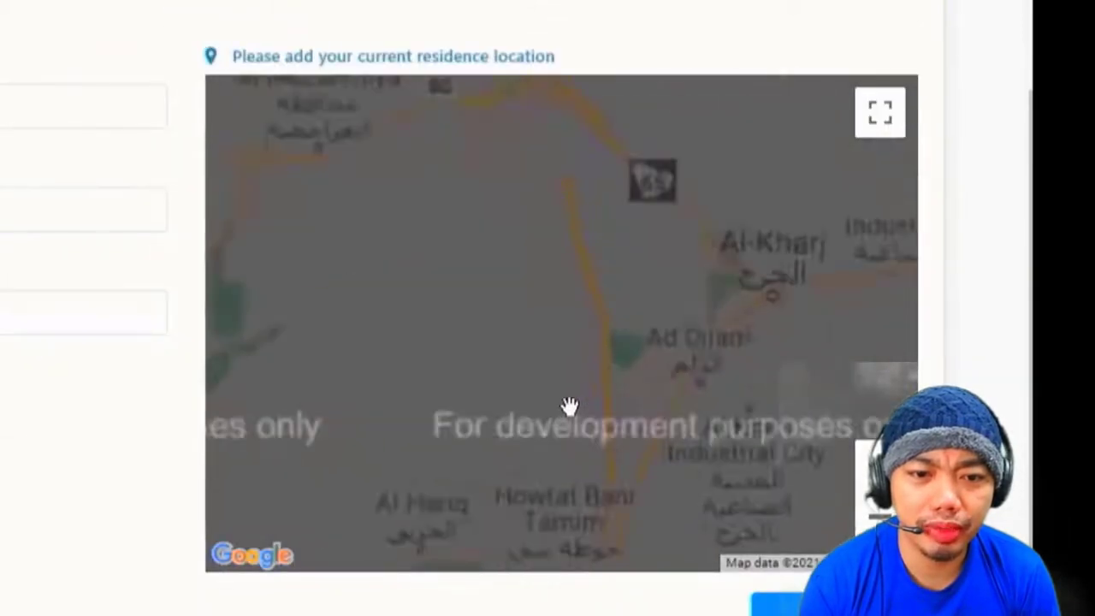
drag(513, 325, 699, 286)
scroll(696, 283, down, 3)
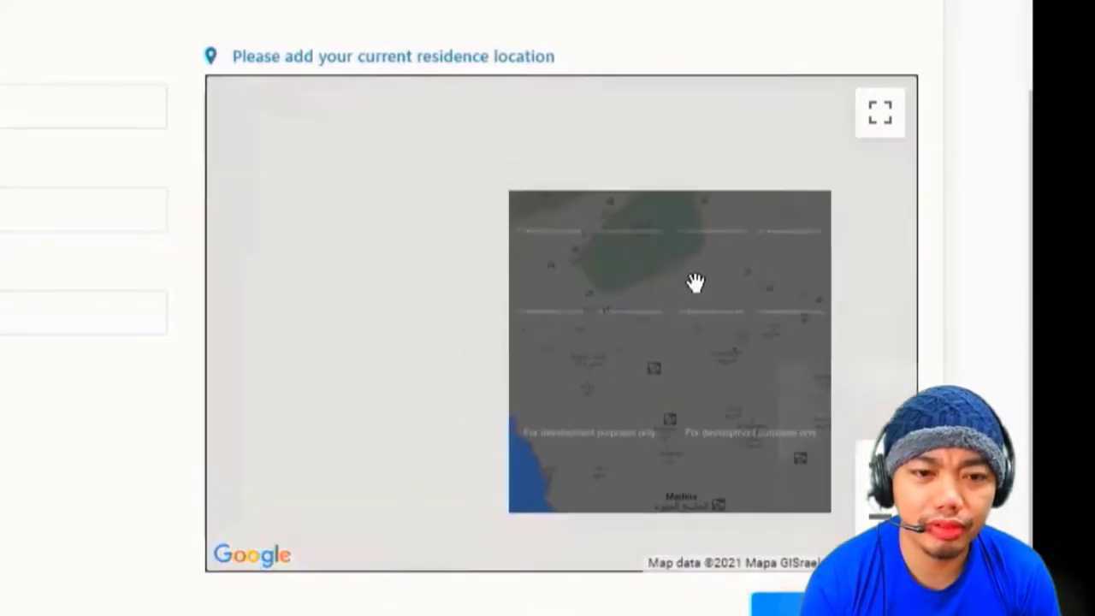
drag(604, 360, 445, 357)
scroll(425, 290, up, 5)
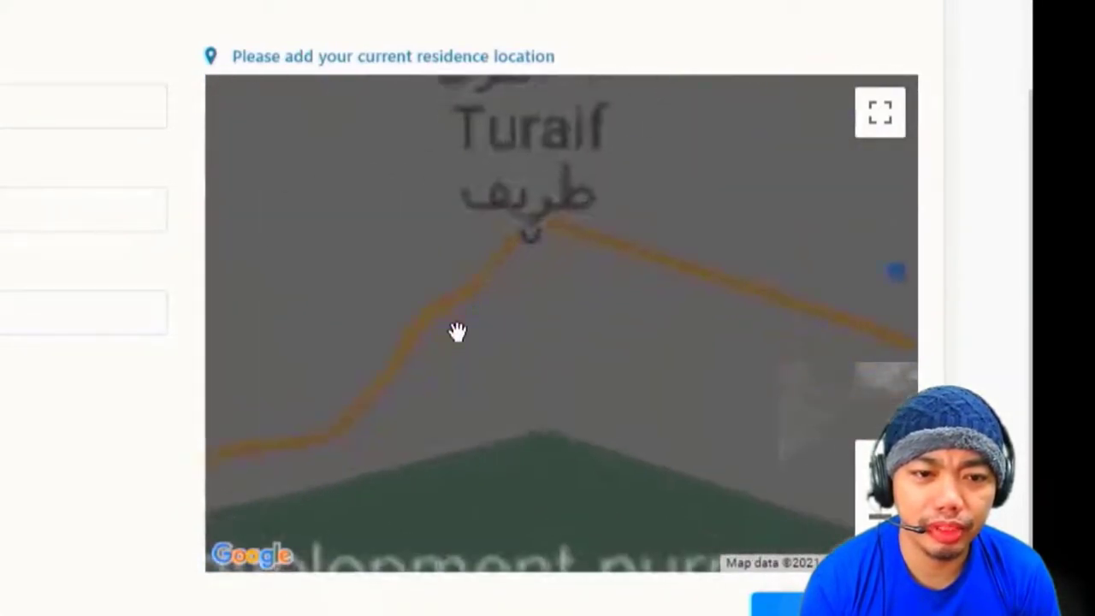
scroll(474, 462, up, 4)
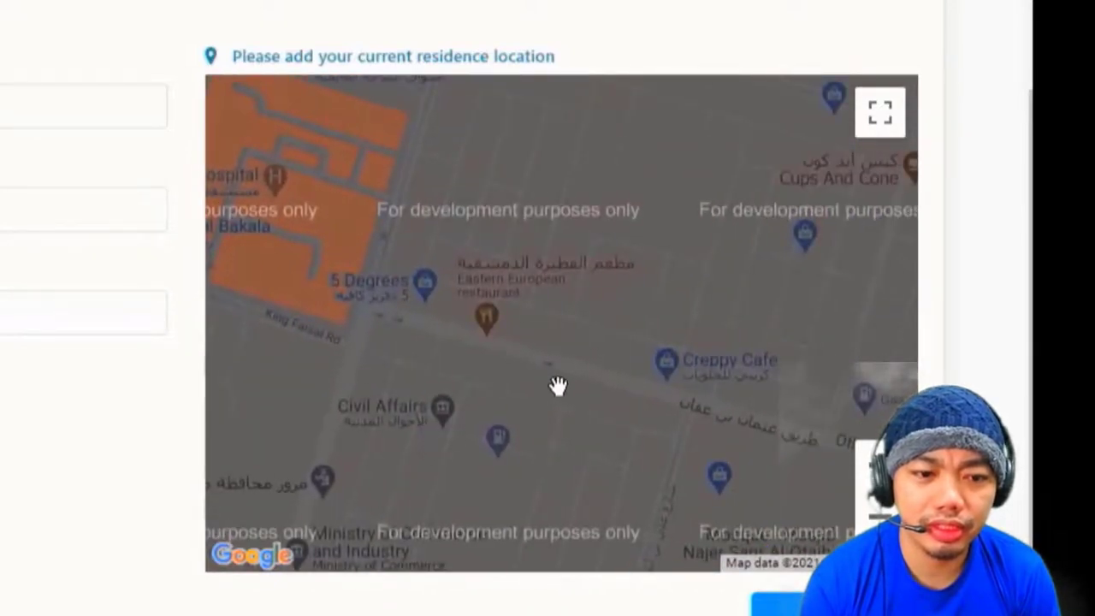
scroll(573, 403, up, 2)
scroll(726, 518, down, 1)
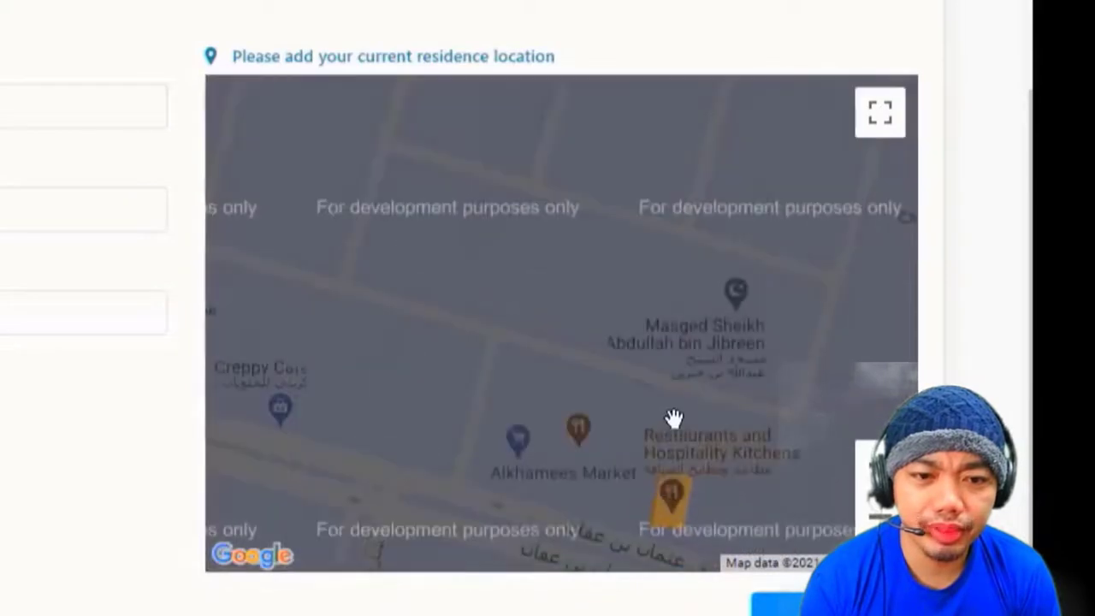
scroll(645, 313, up, 1)
- Position the pin on Turaif in full-screen map view, then return to the profile page
click(878, 120)
scroll(723, 274, down, 2)
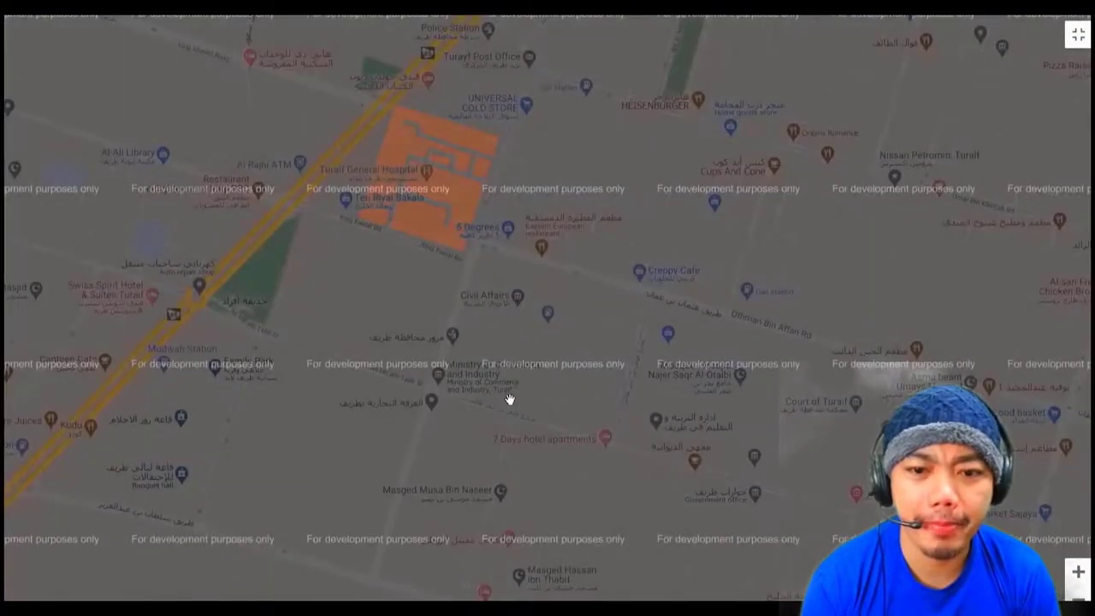
scroll(568, 255, up, 3)
scroll(568, 255, down, 1)
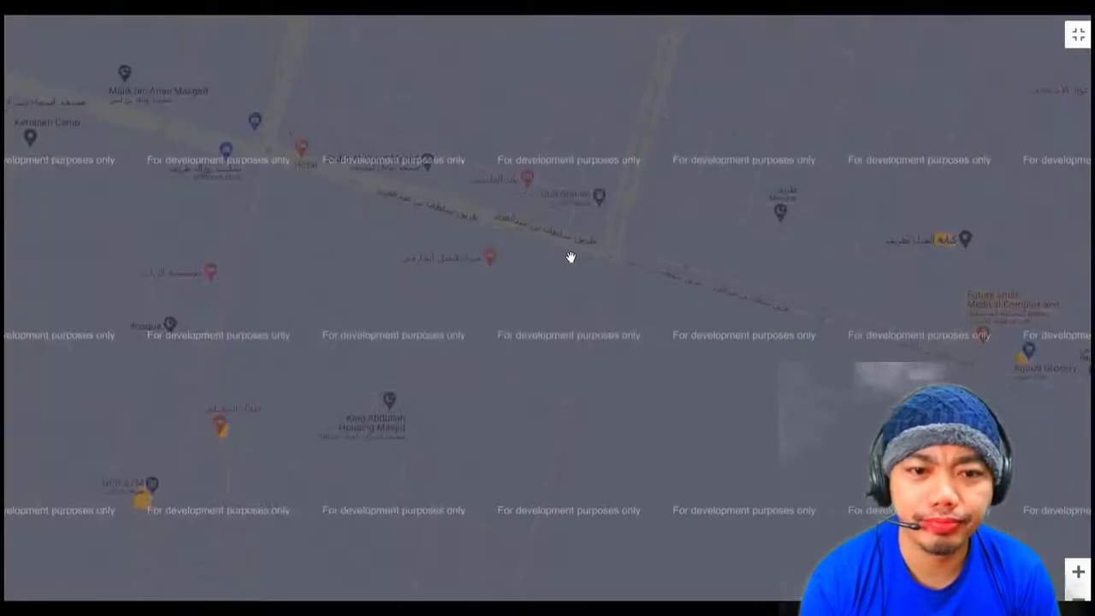
scroll(621, 308, down, 4)
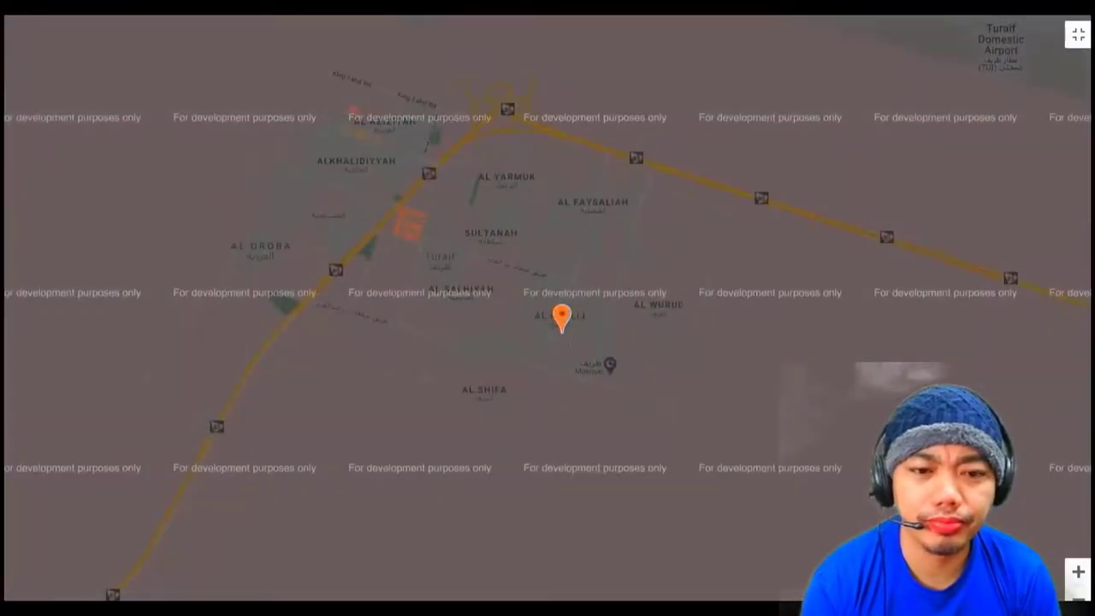
click(1078, 34)
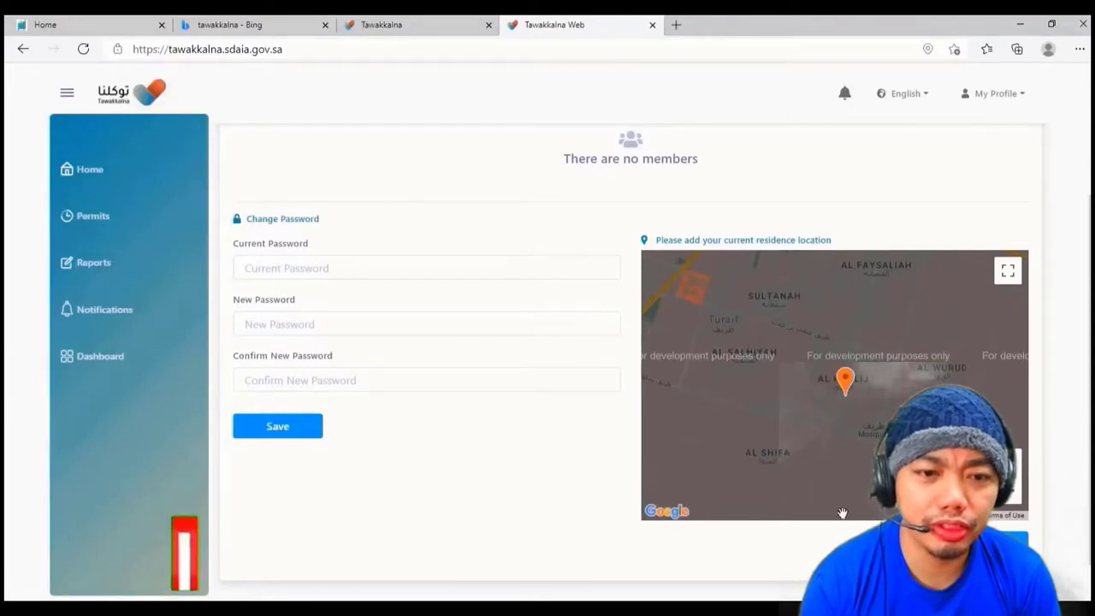
- Save the Turaif residence location
click(1014, 540)
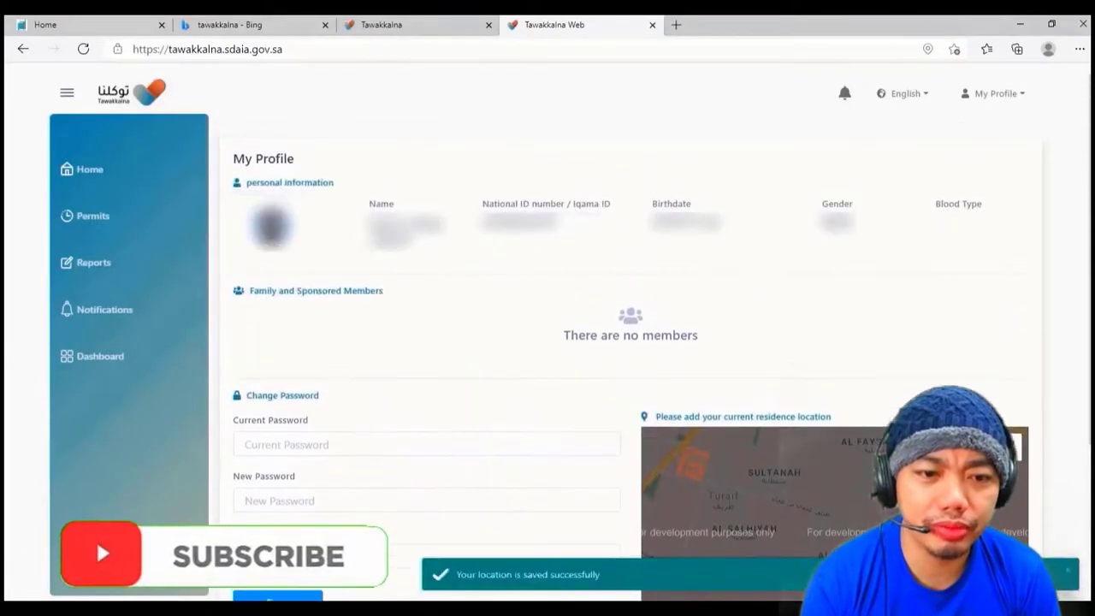
scroll(630, 359, down, 2)
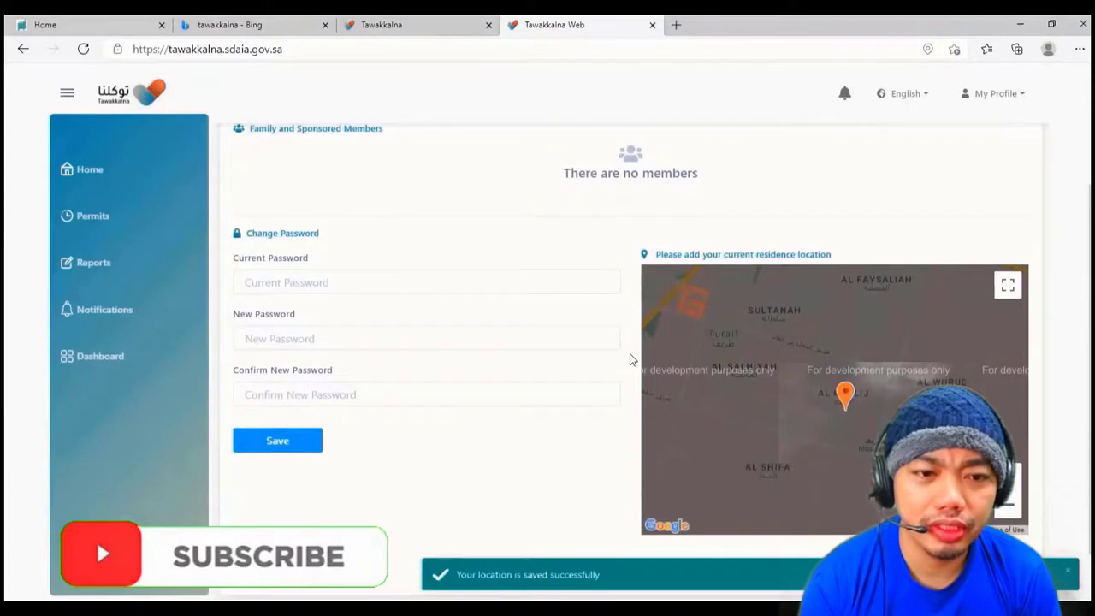
scroll(629, 359, down, 1)
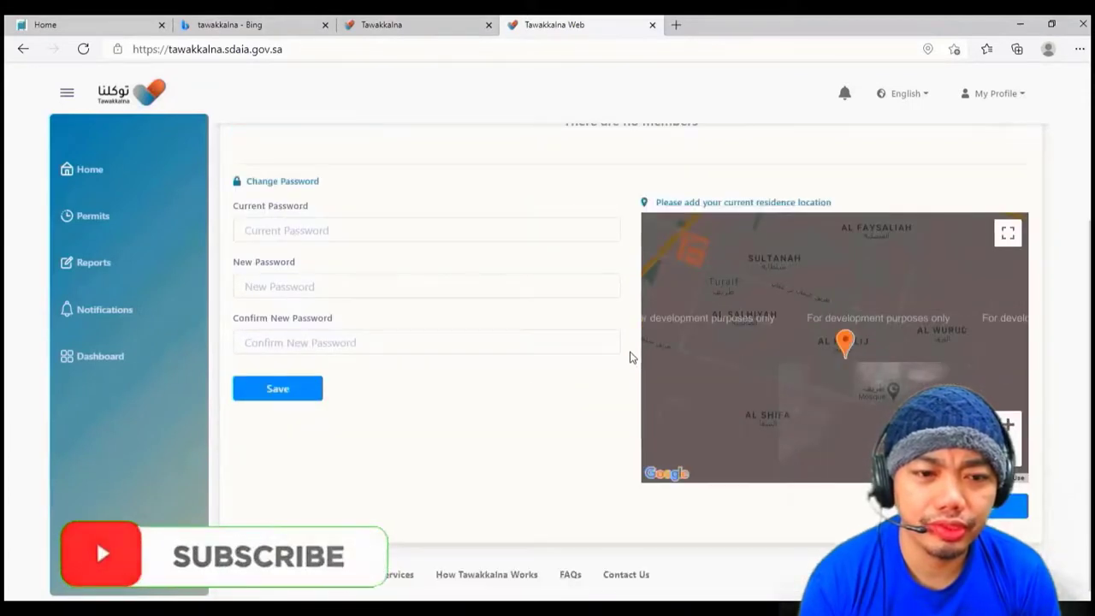
click(989, 511)
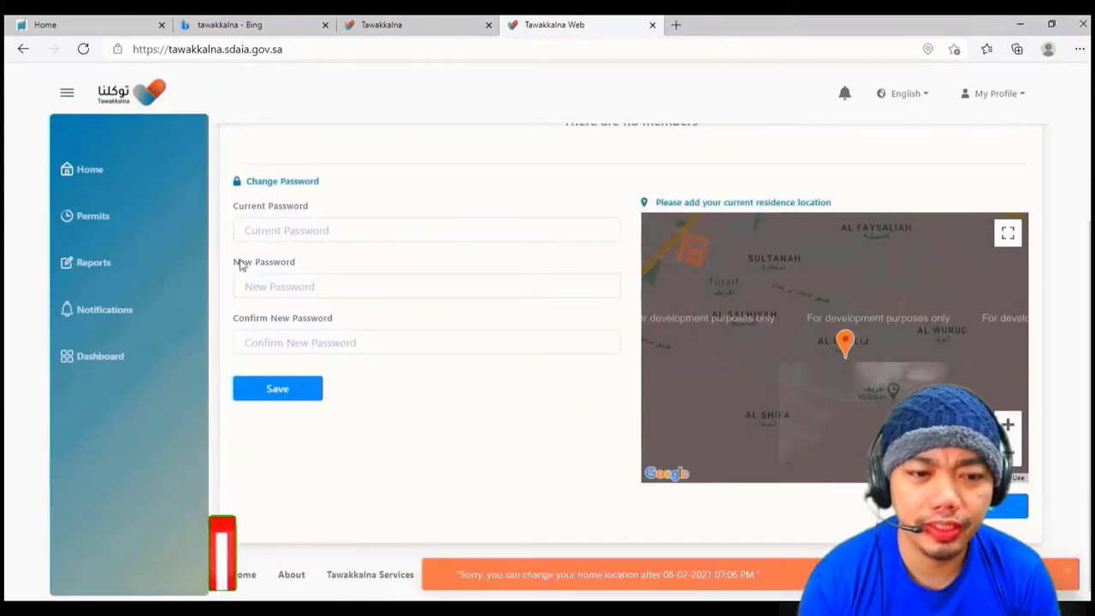
- Return to the Home dashboard and review the health status colour legend
click(88, 169)
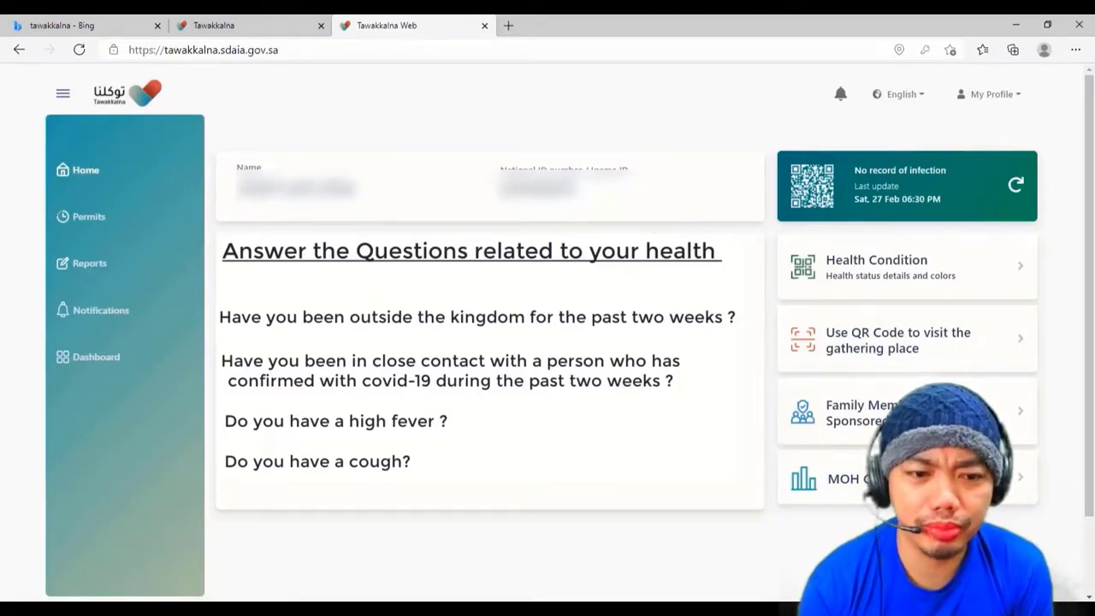
click(985, 269)
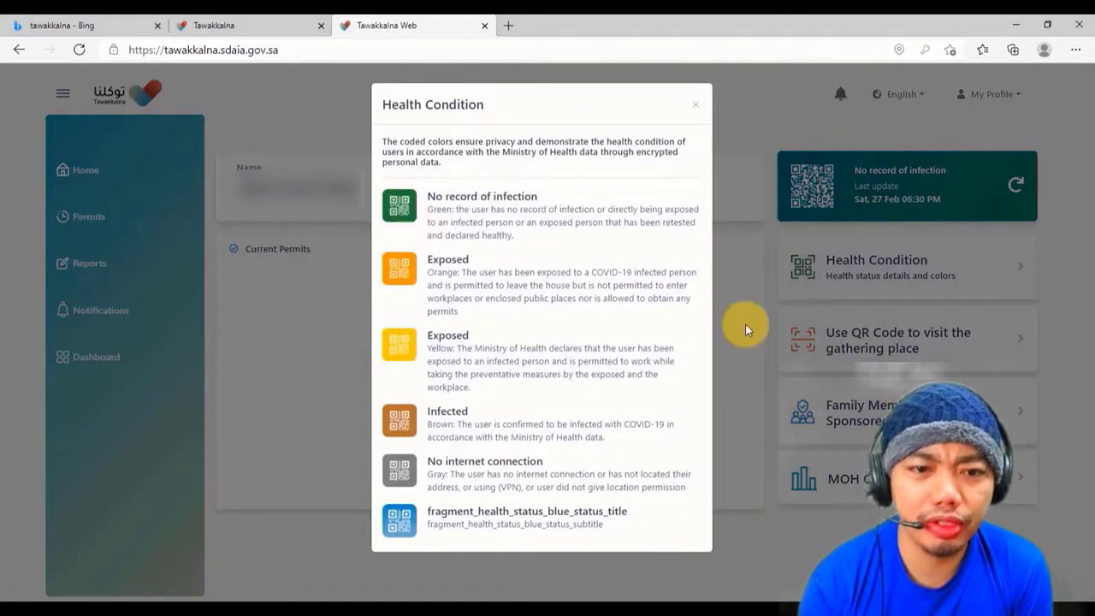
click(737, 382)
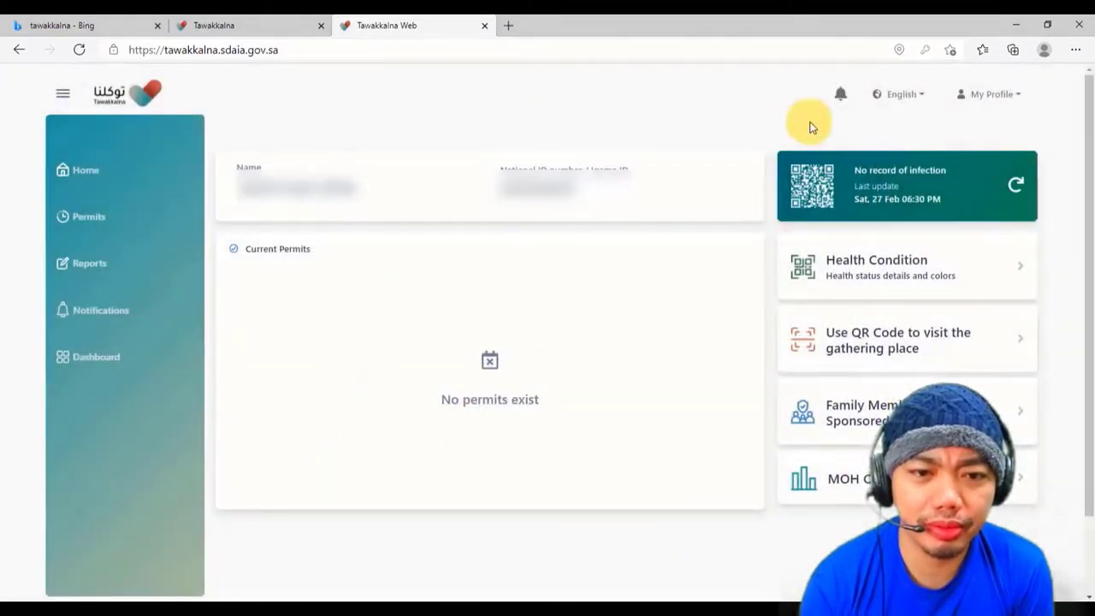
click(986, 96)
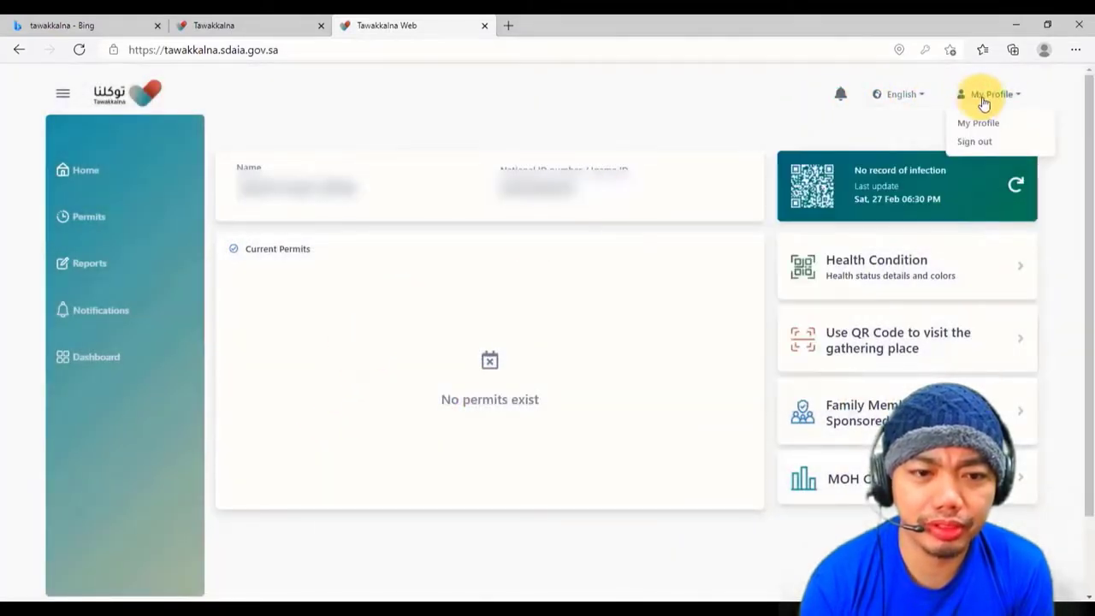
- Sign out and switch the login page to English
click(983, 143)
click(1063, 79)
click(1063, 77)
click(1061, 81)
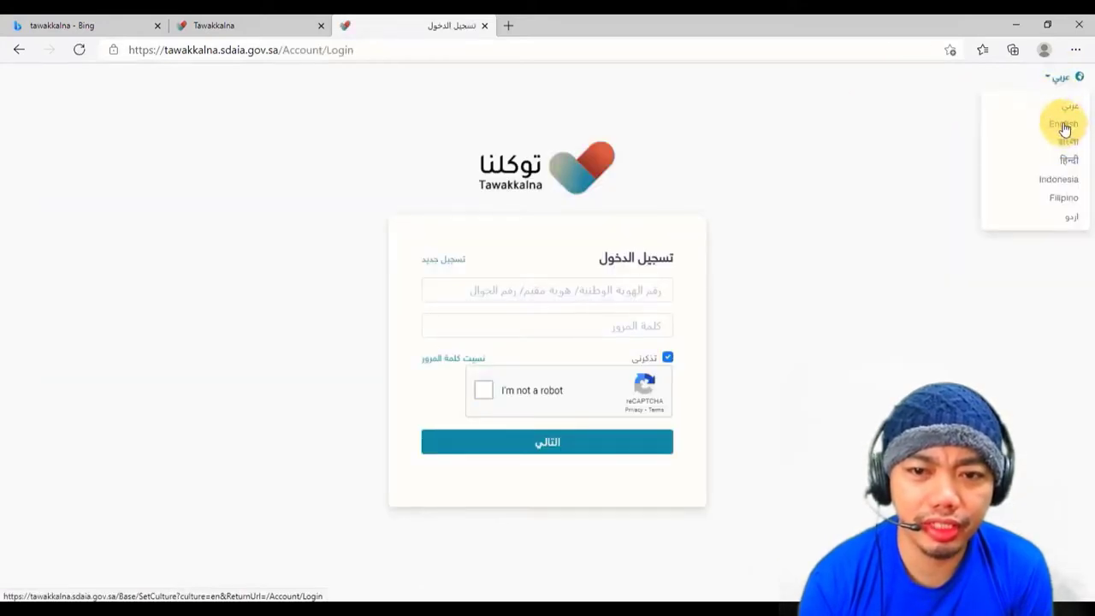
click(1064, 125)
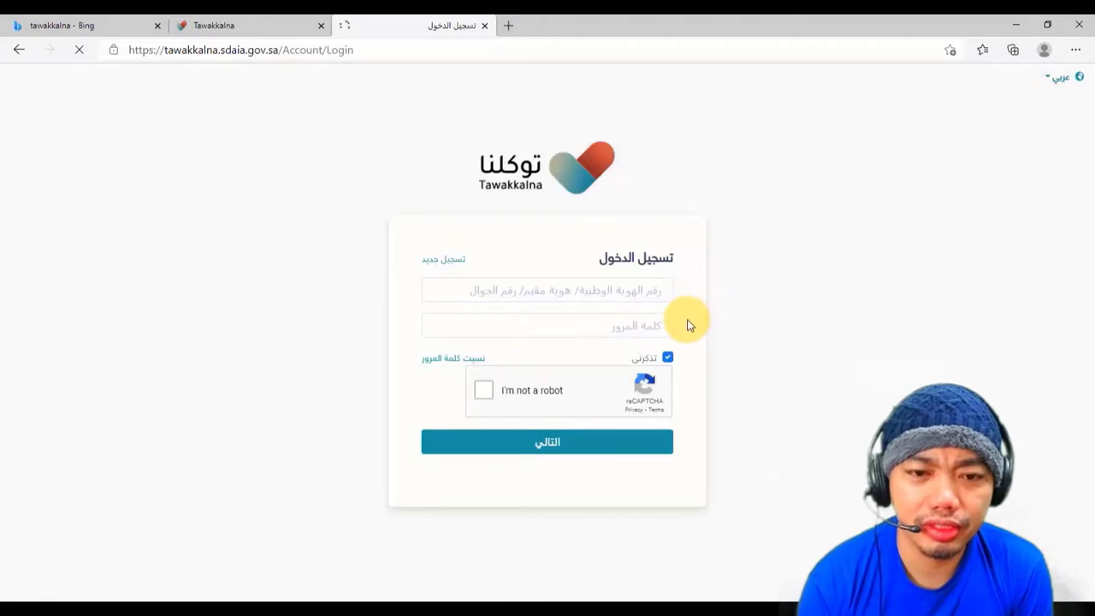
- Enter the national ID number and account password, then start the not-a-robot check
click(617, 291)
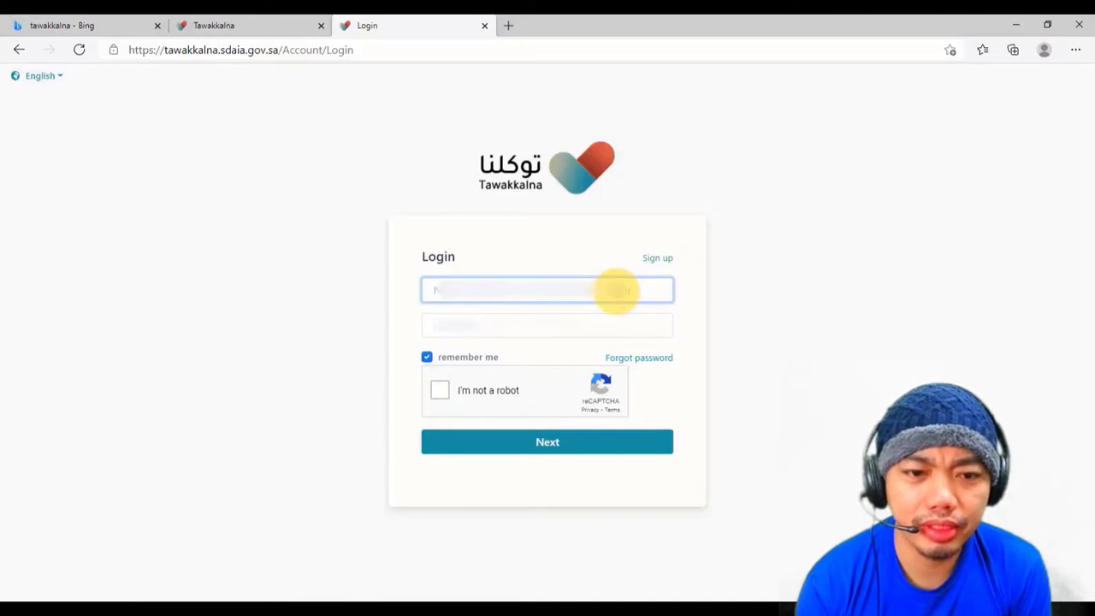
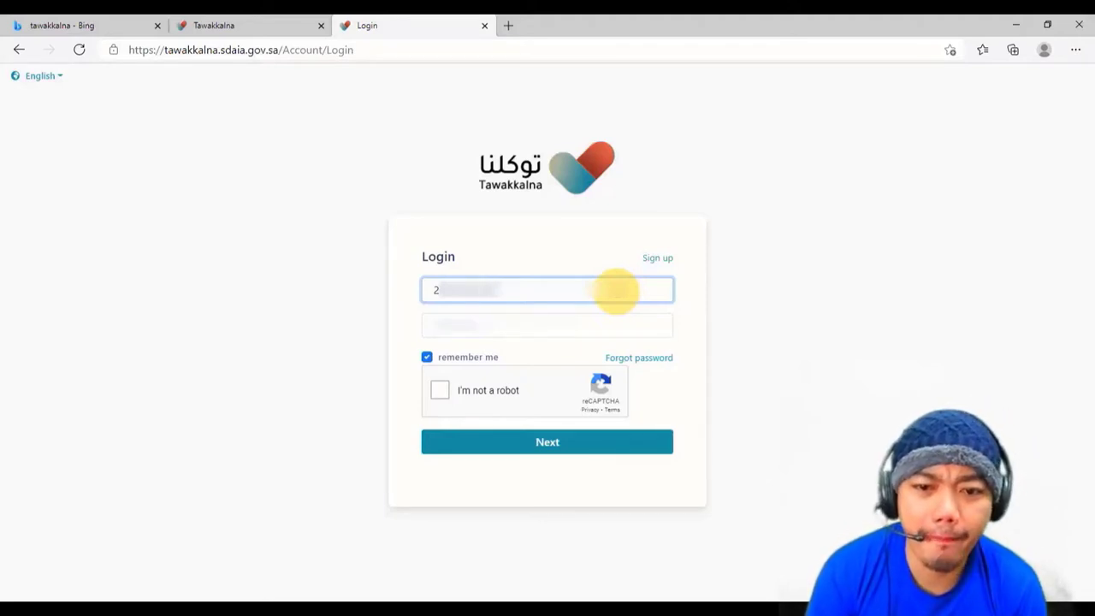
click(542, 316)
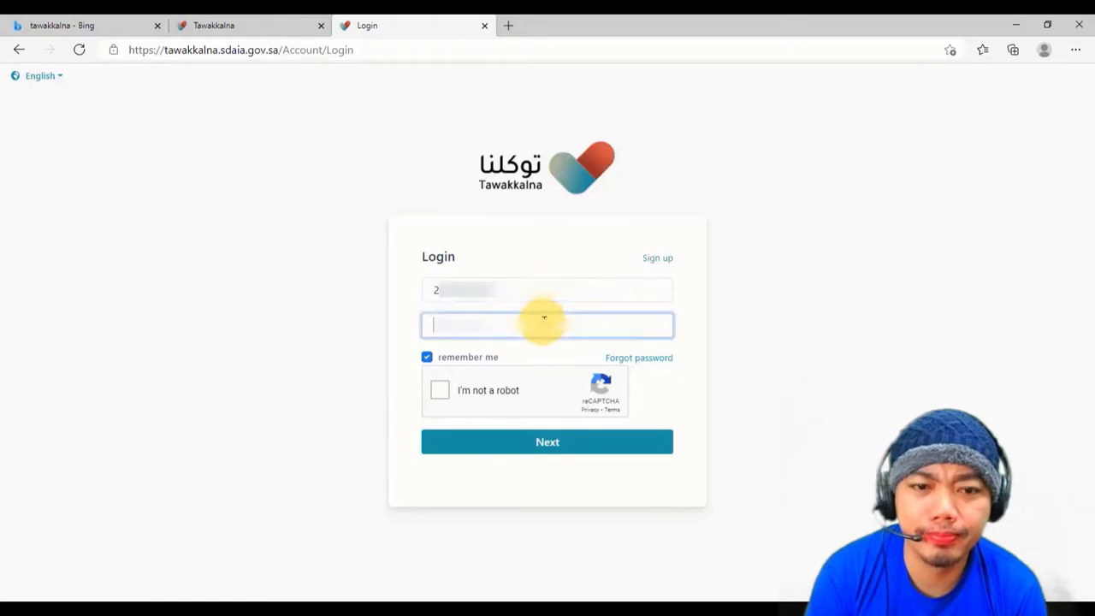
text(••••)
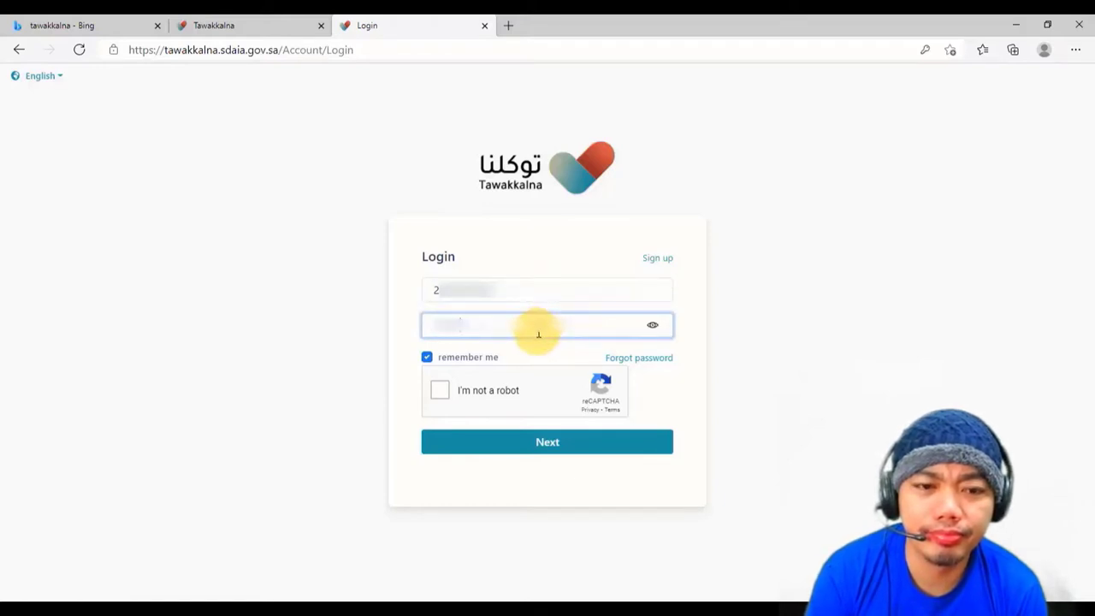
text(•)
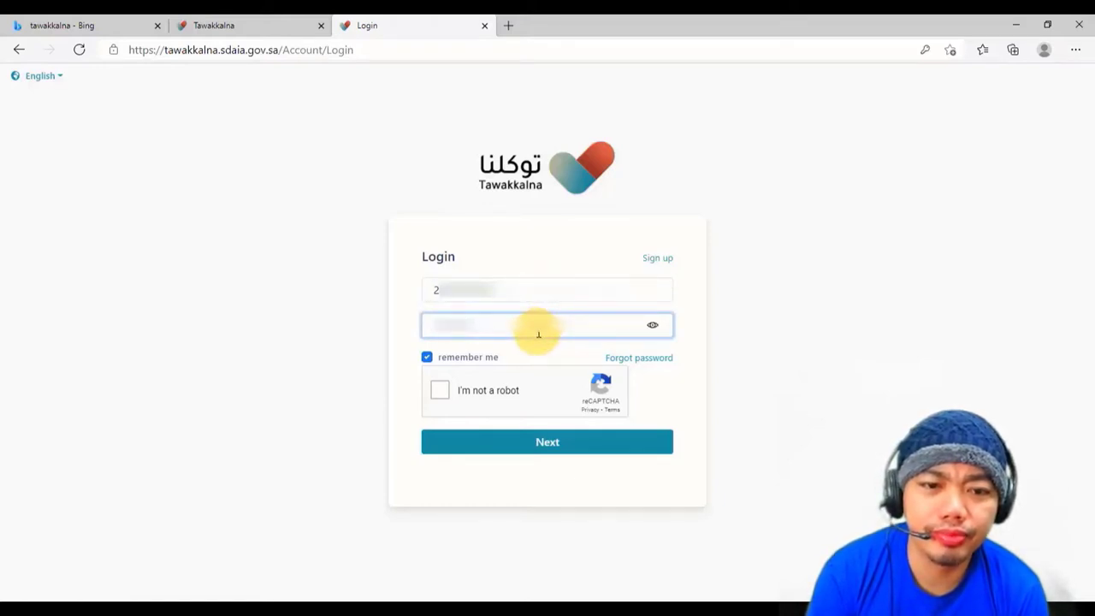
click(654, 328)
click(440, 389)
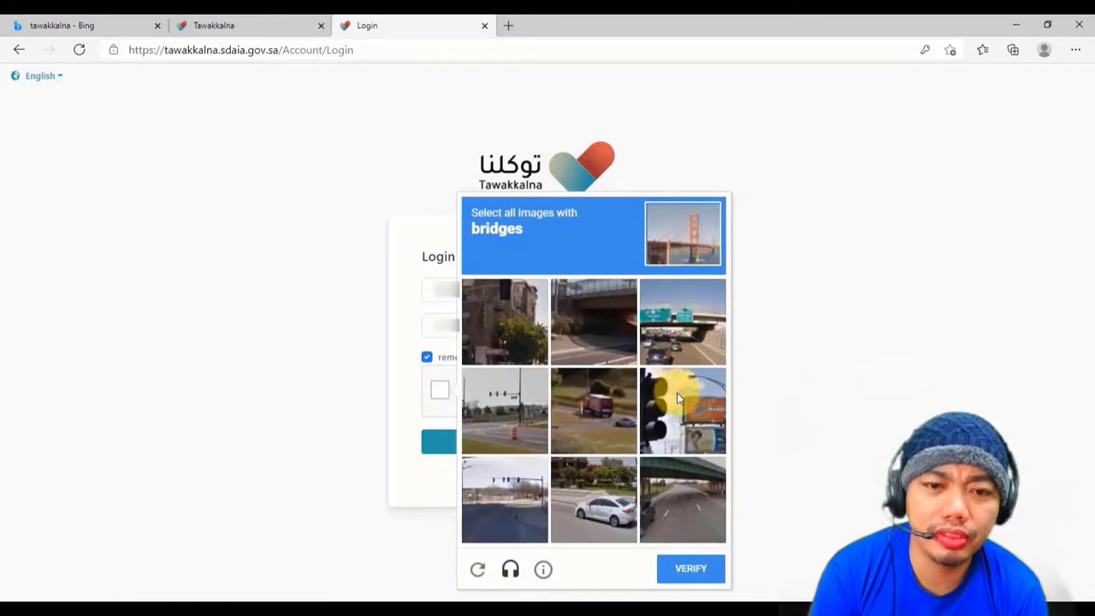
- Select the three bridge images, verify the challenge and submit the login form
click(701, 477)
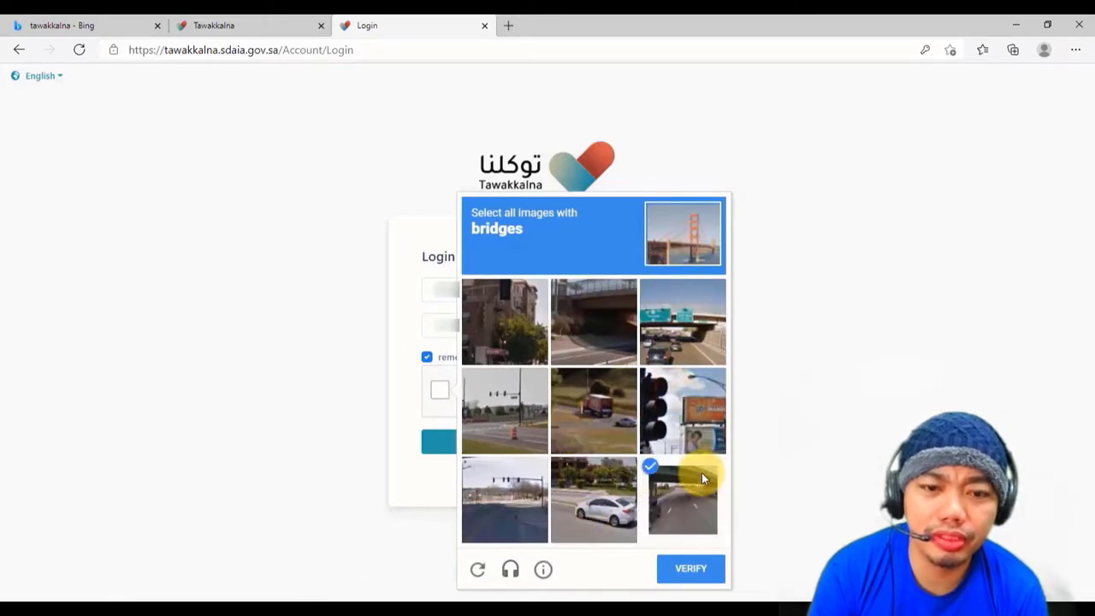
click(692, 318)
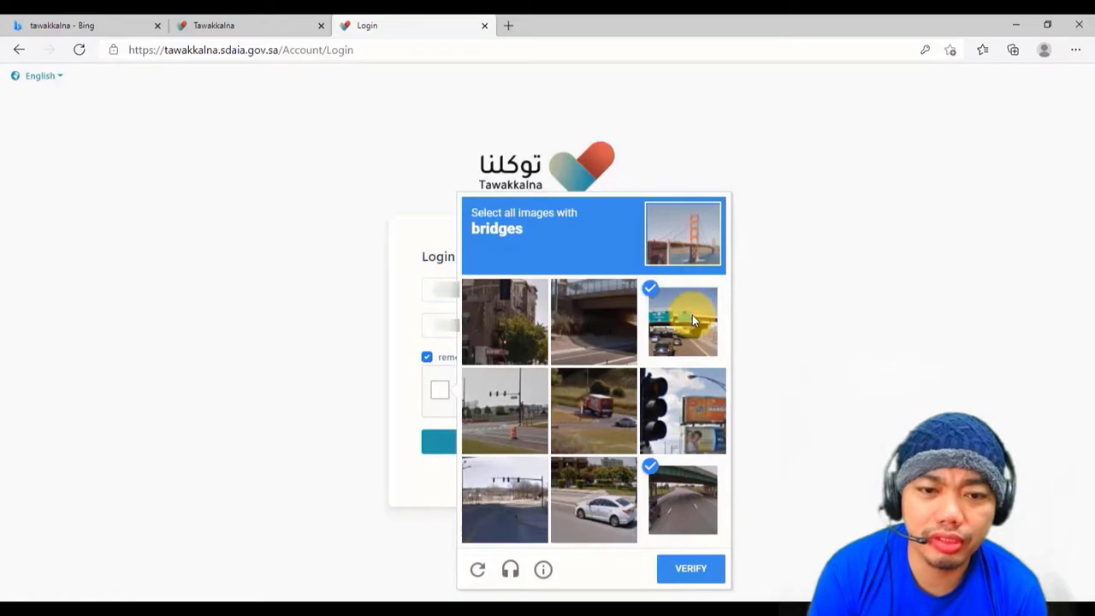
click(596, 330)
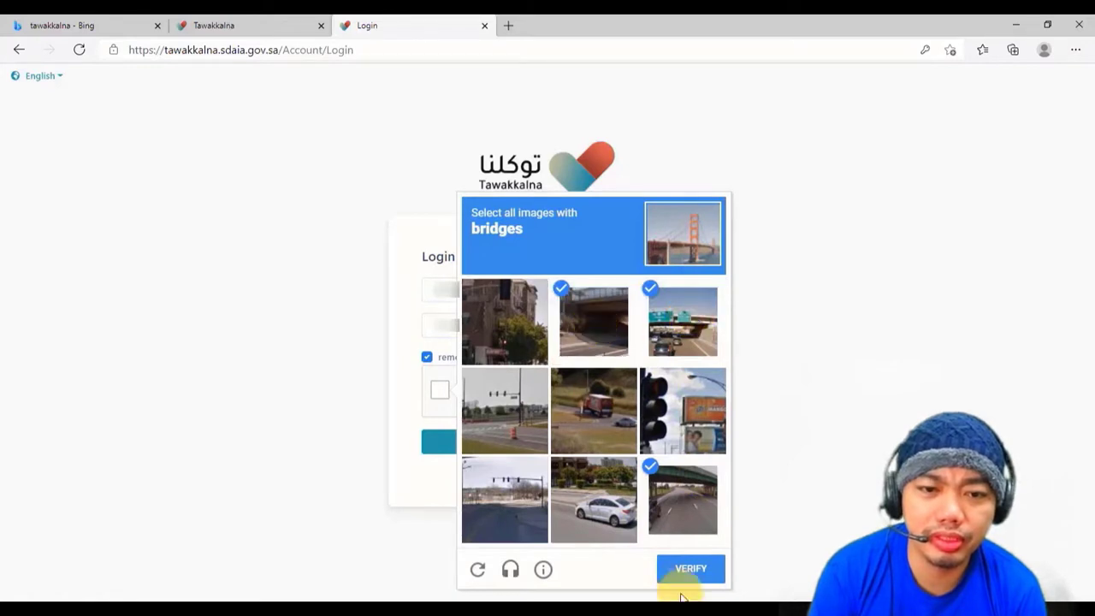
click(690, 569)
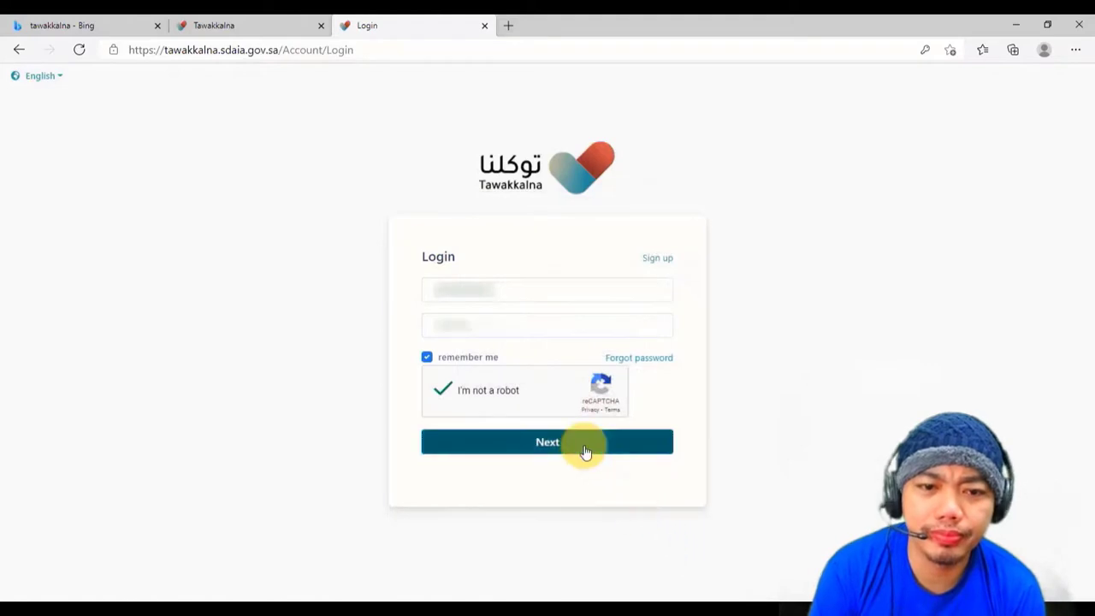
click(585, 451)
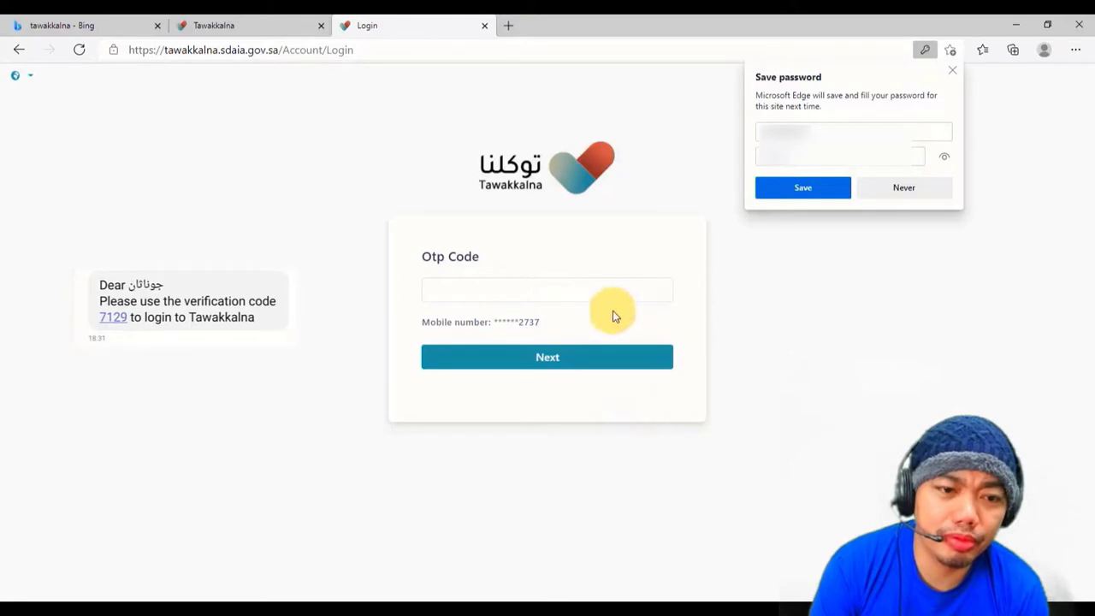
- Enter the SMS verification code and log in to the Home dashboard
click(518, 291)
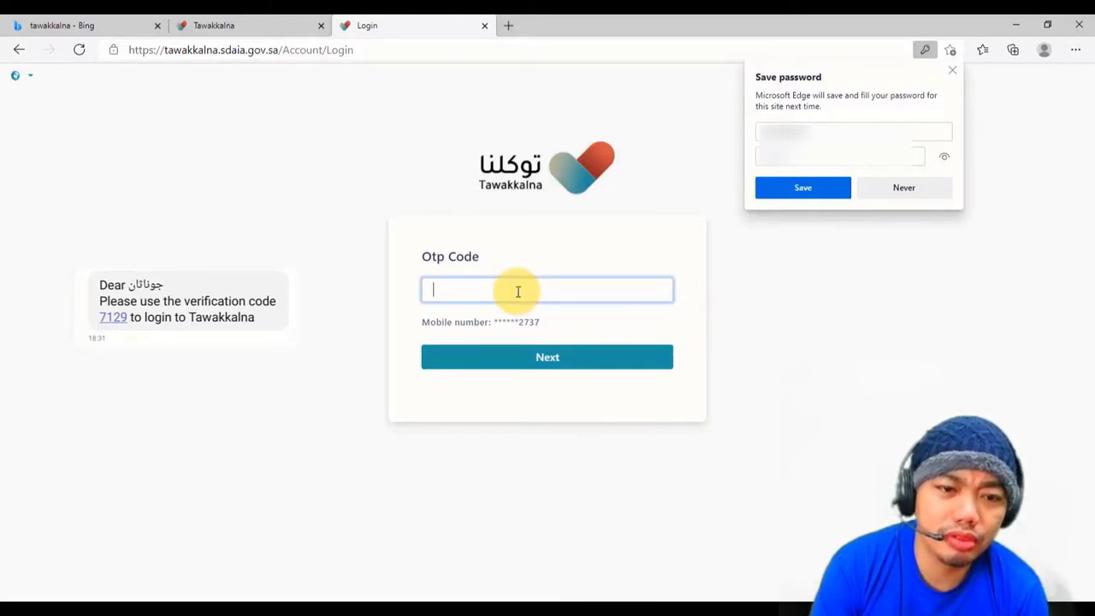
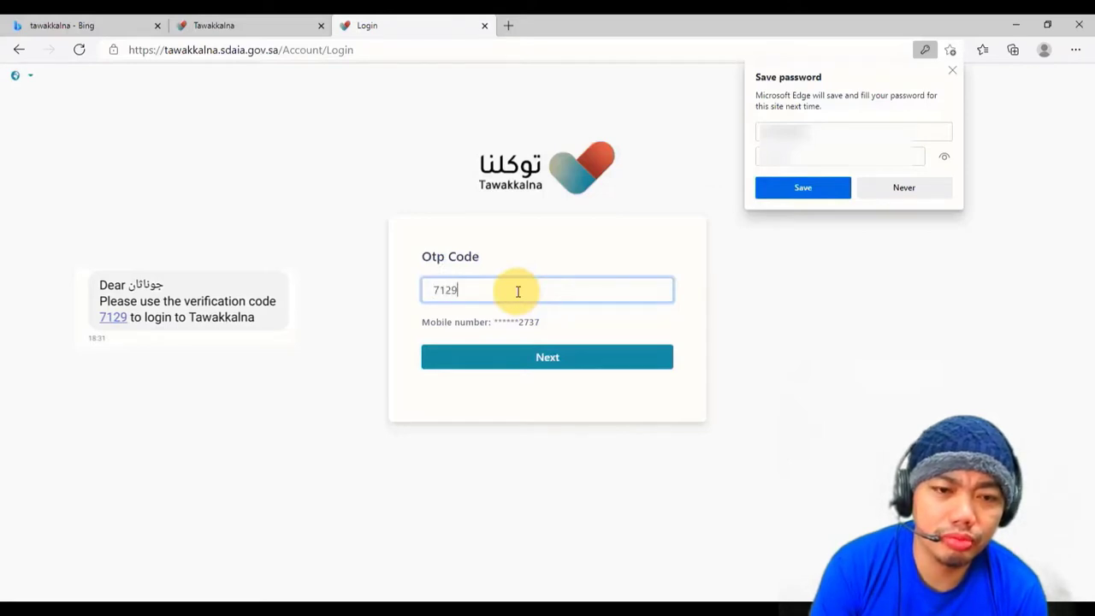
click(524, 357)
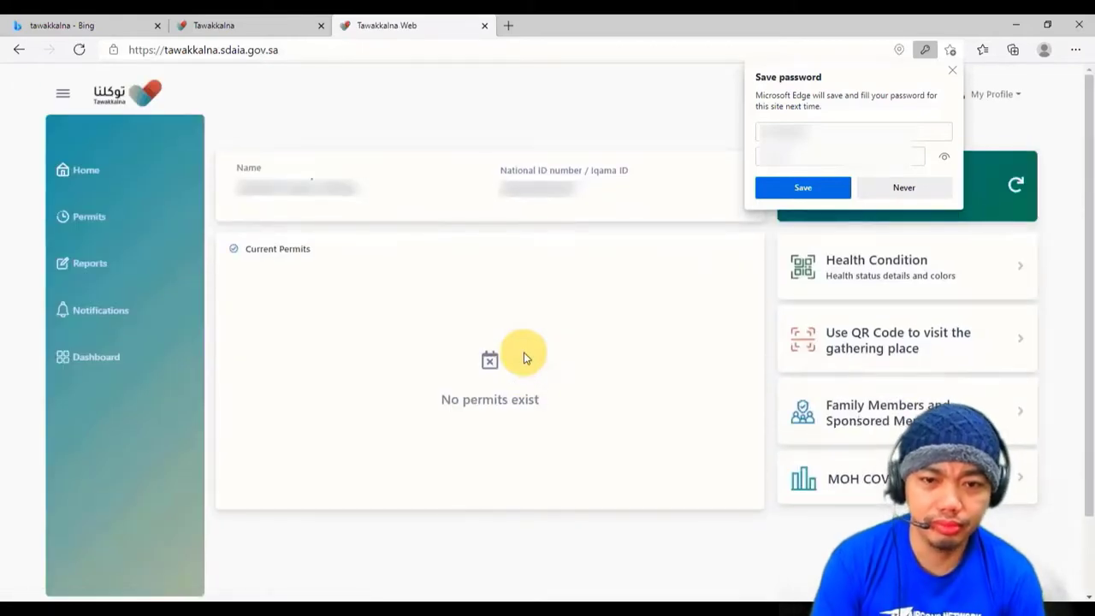
- Close Edge's Save password popup, then open the My Profile account menu in the header
click(954, 67)
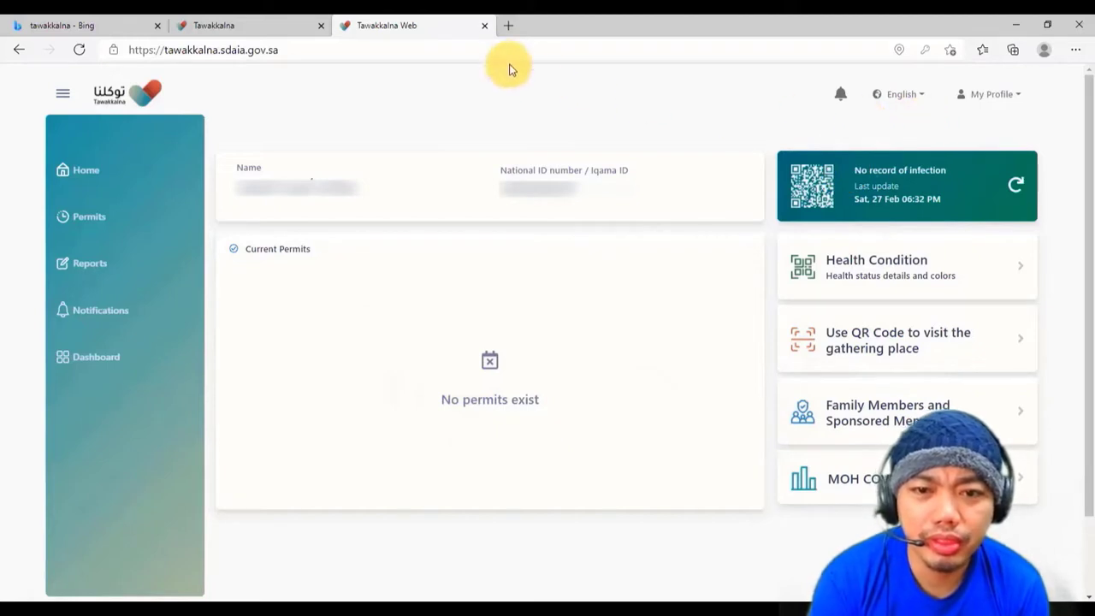
click(1013, 94)
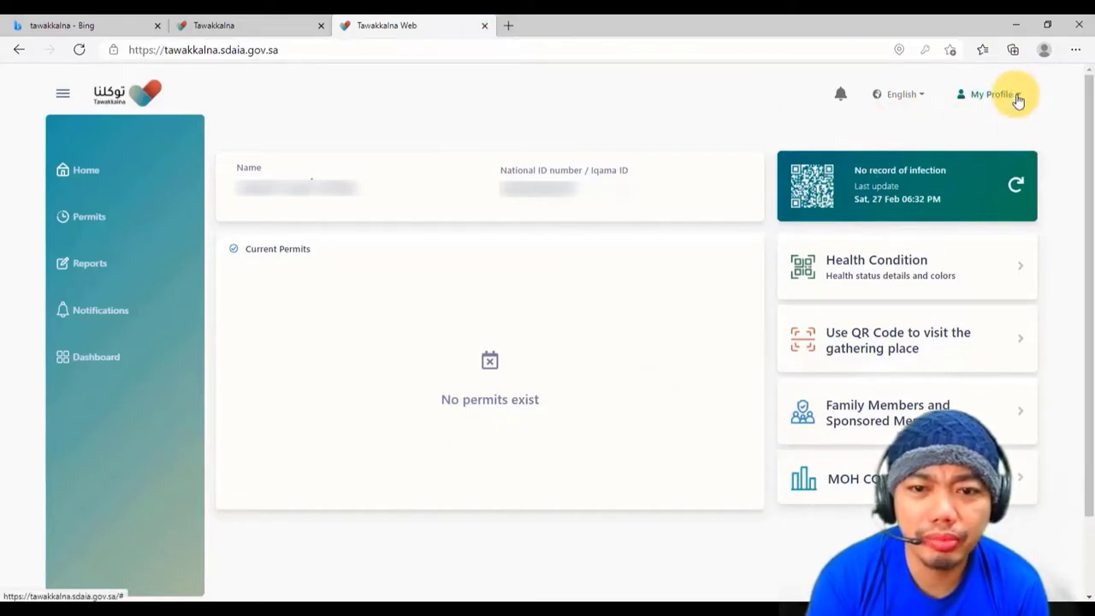